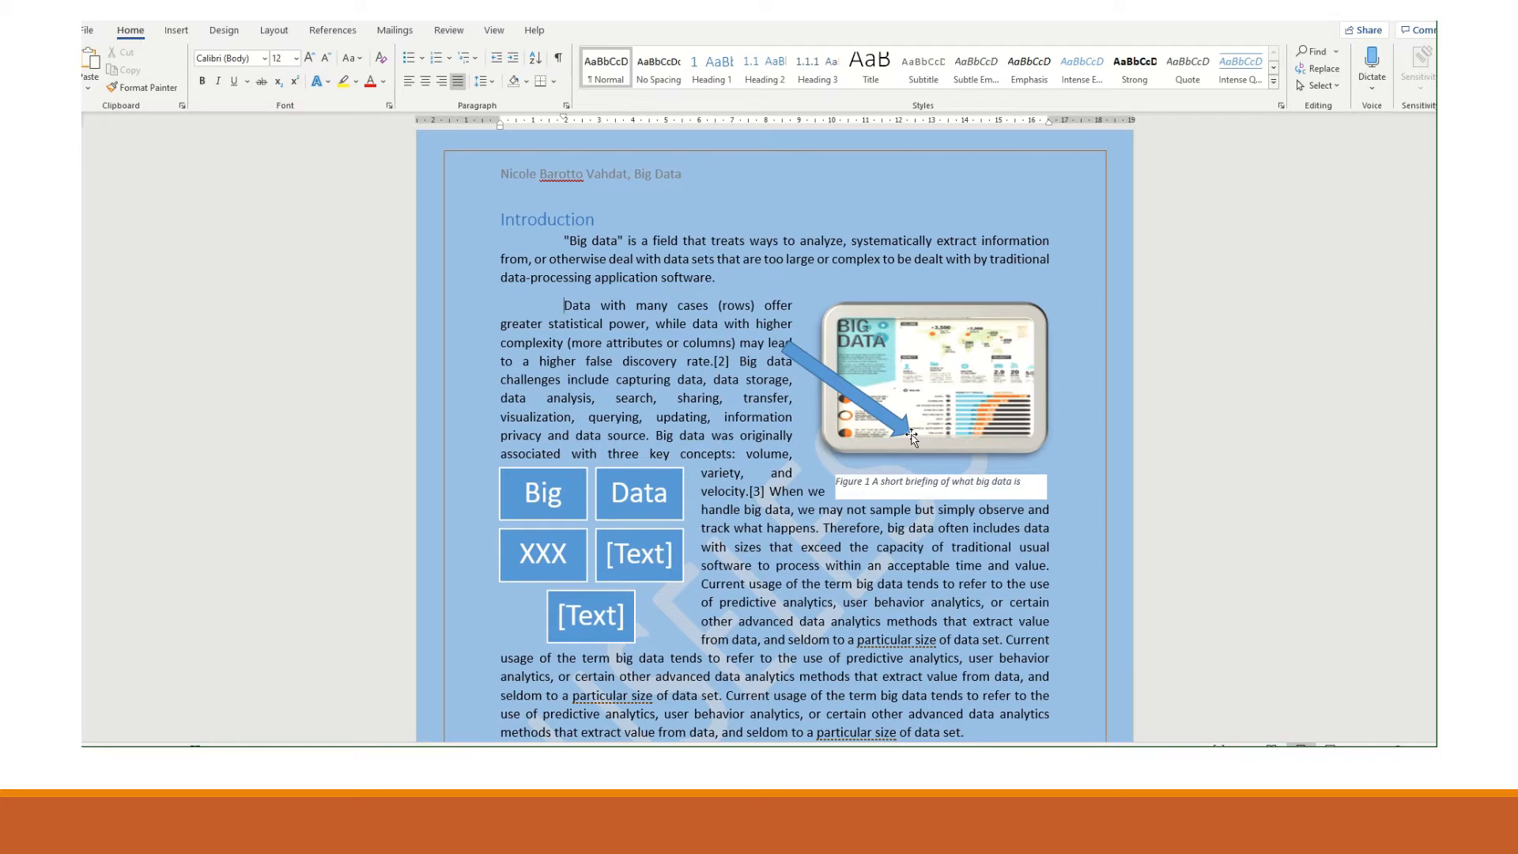
- Add a comment at the start of the second paragraph reading "I do not think this blue arrow fits in the pic, why is it there ?"
right_click(566, 310)
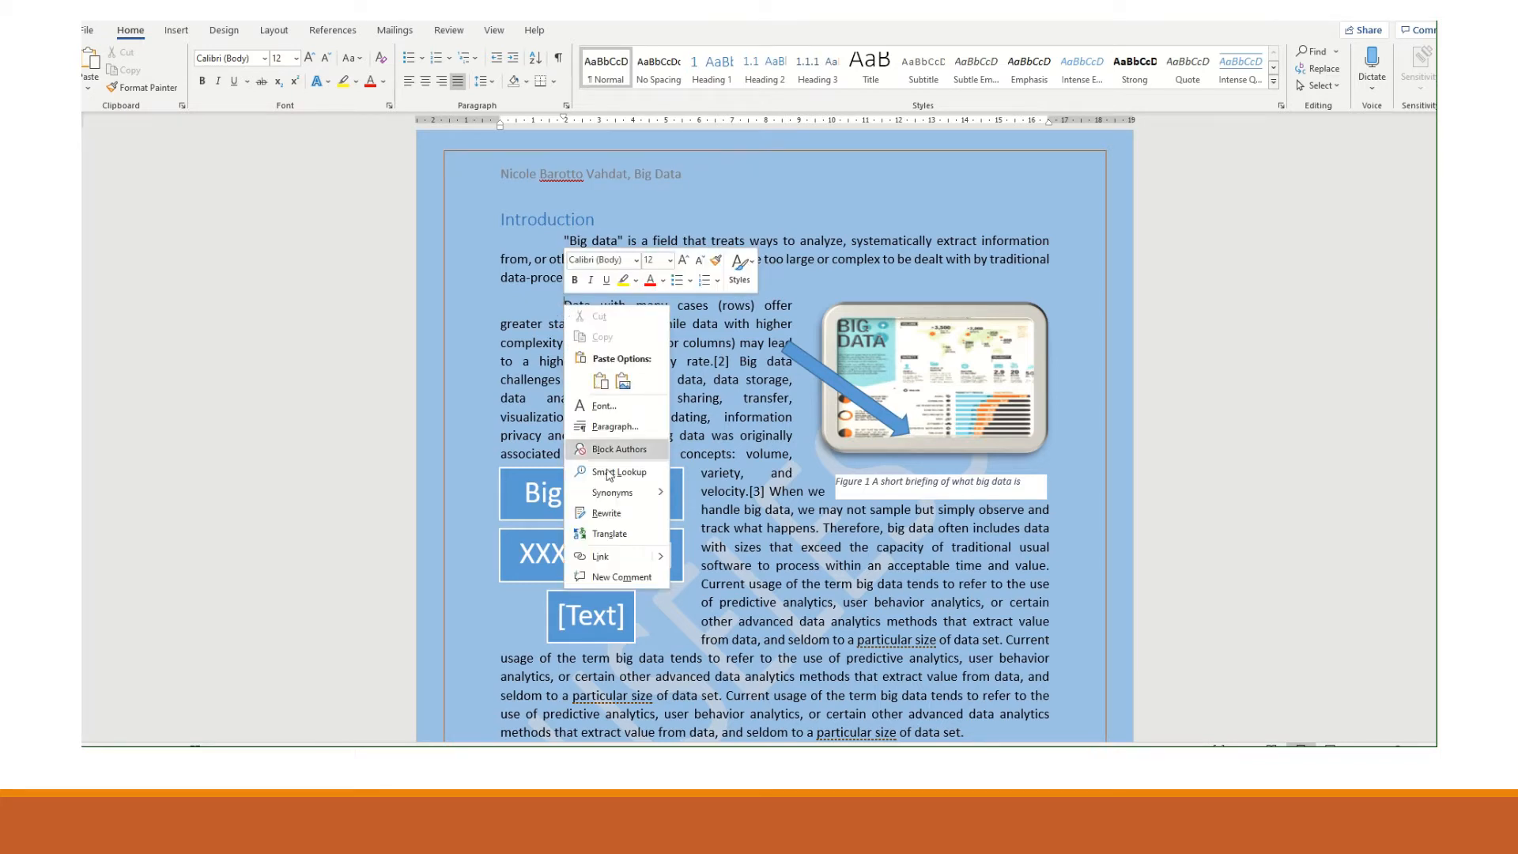
left_click(621, 576)
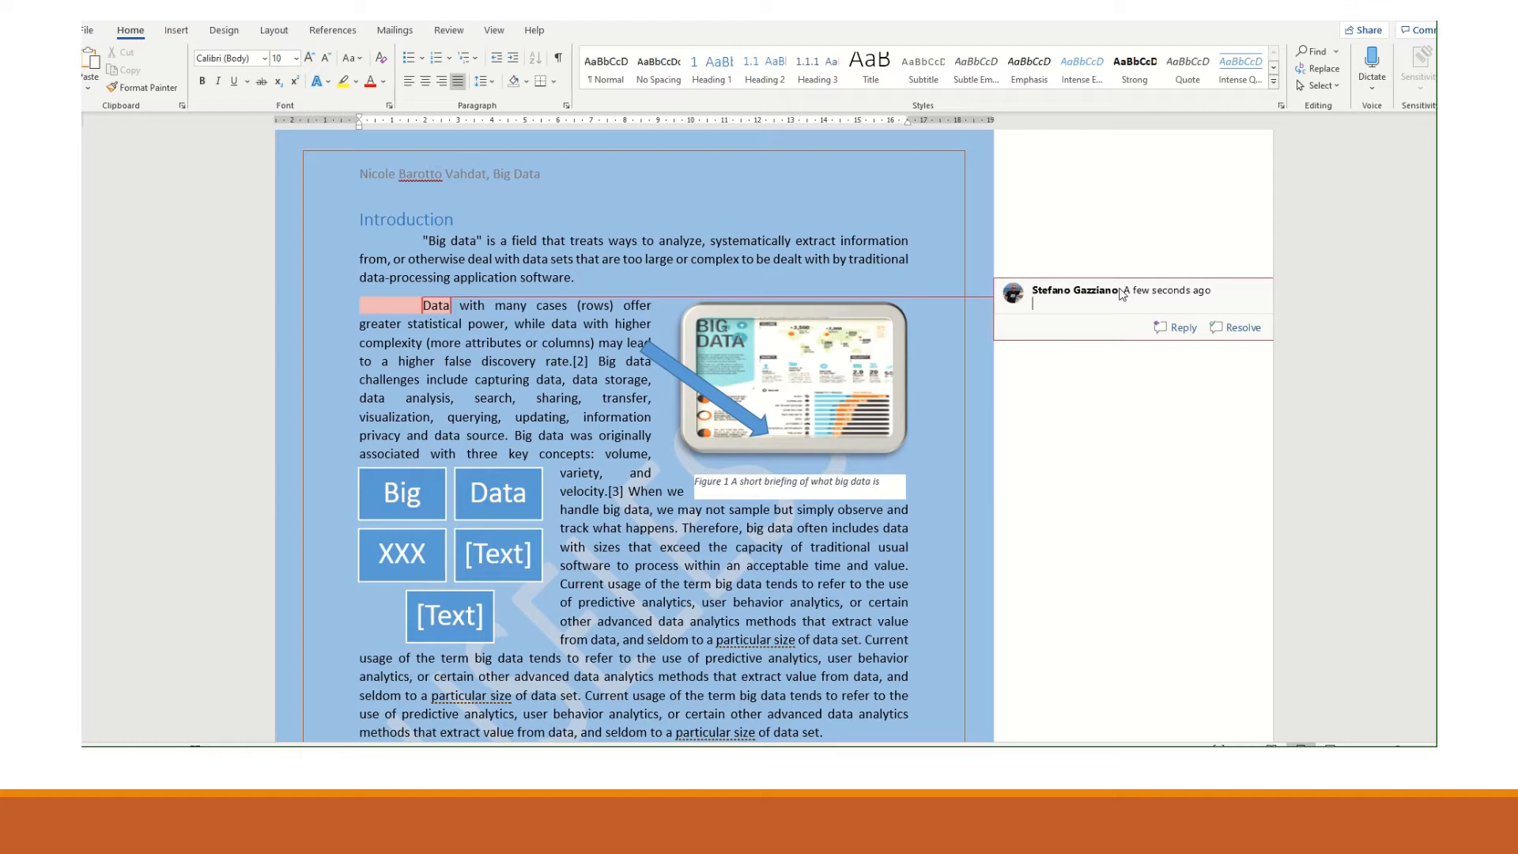
type("I do not think this blue arrow fits in the pic, why is it there ?")
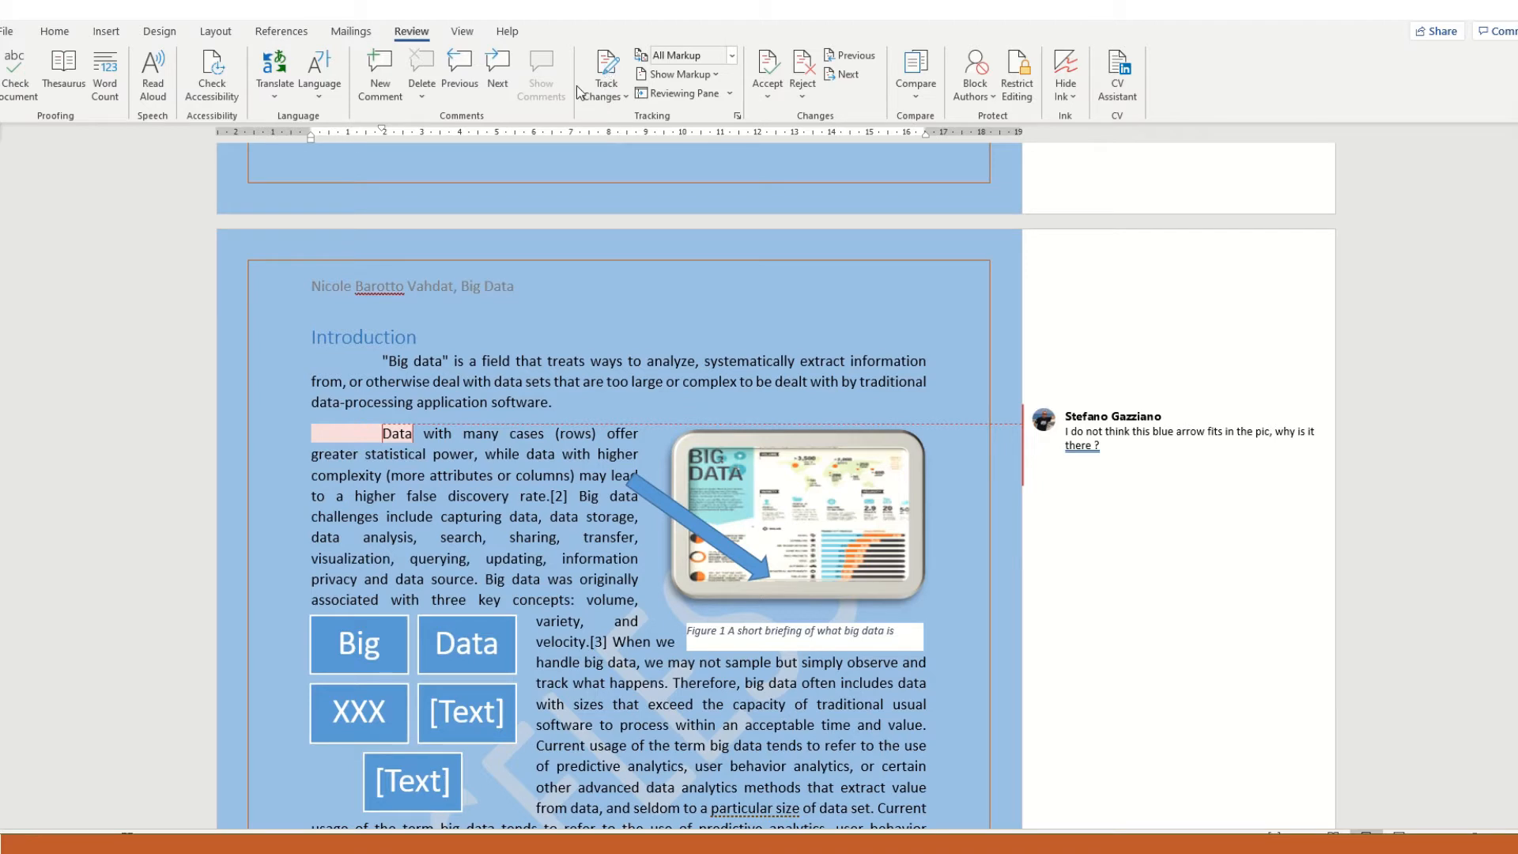
- Hide the comments from the displayed markup and show them again
left_click(719, 75)
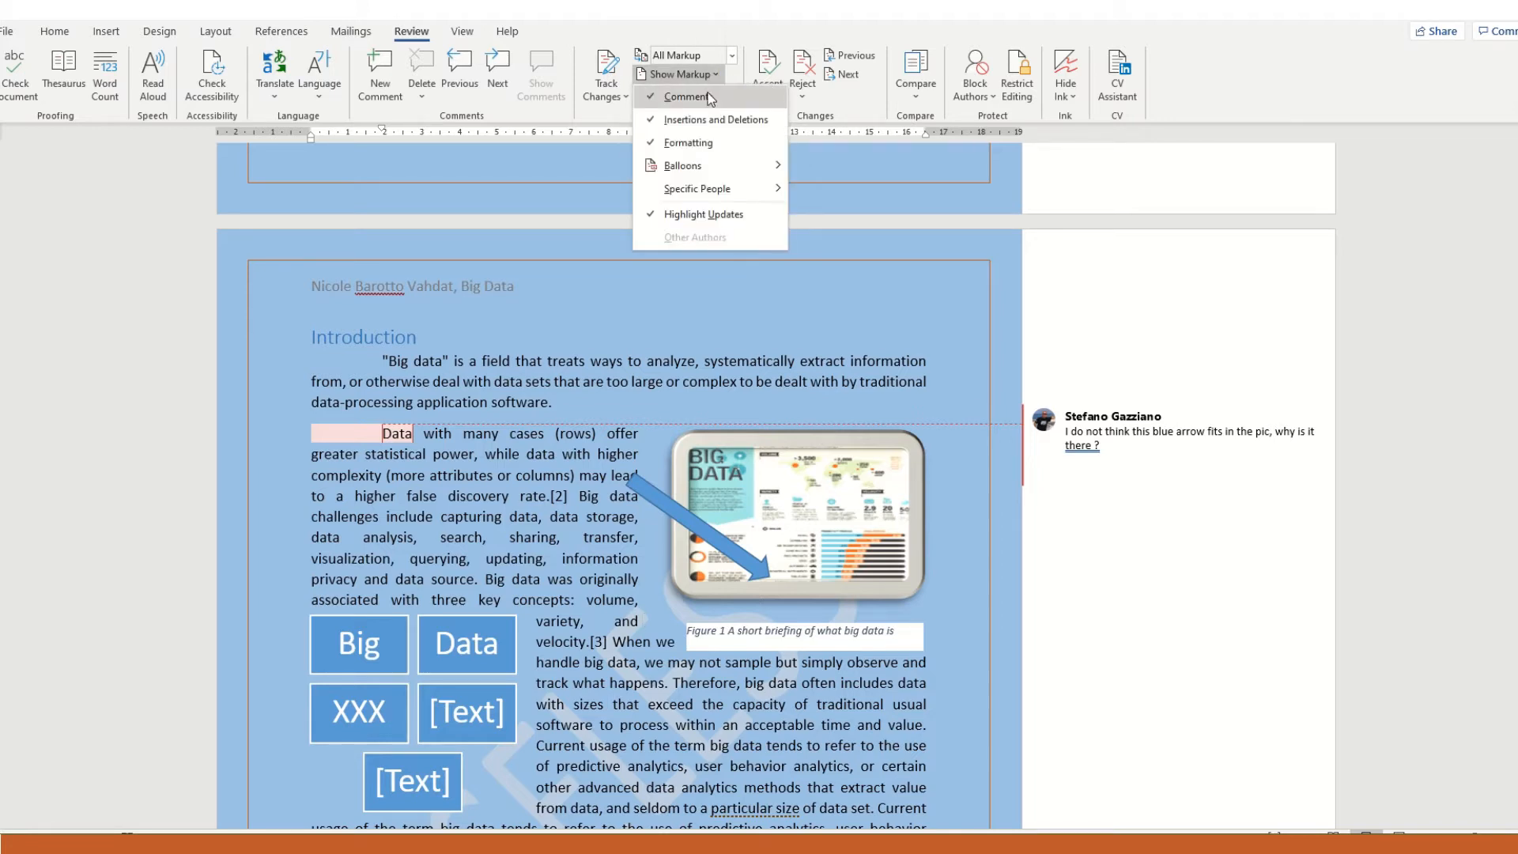
left_click(710, 97)
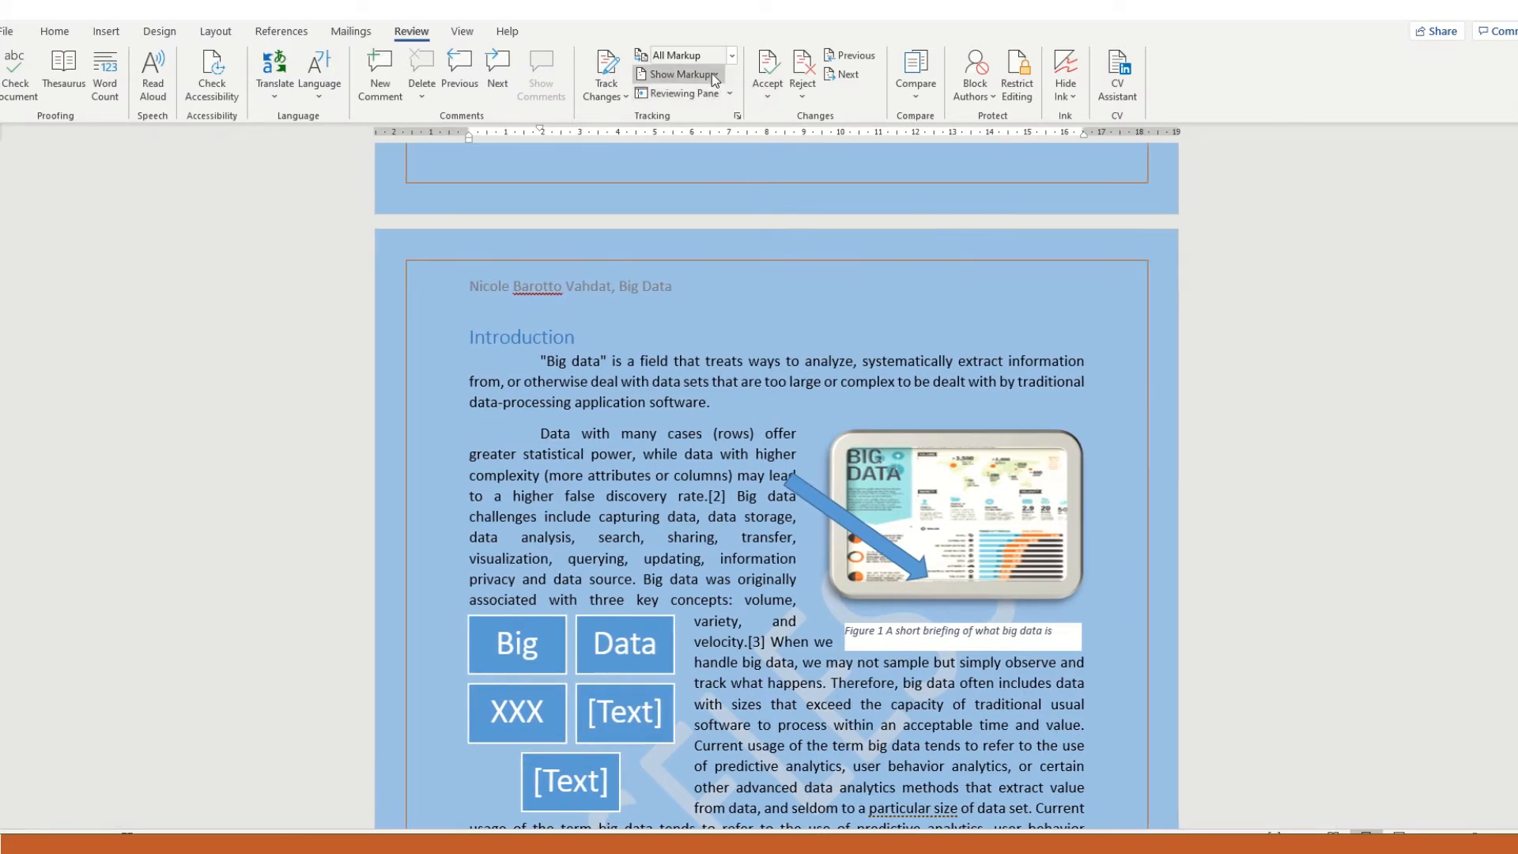
left_click(715, 73)
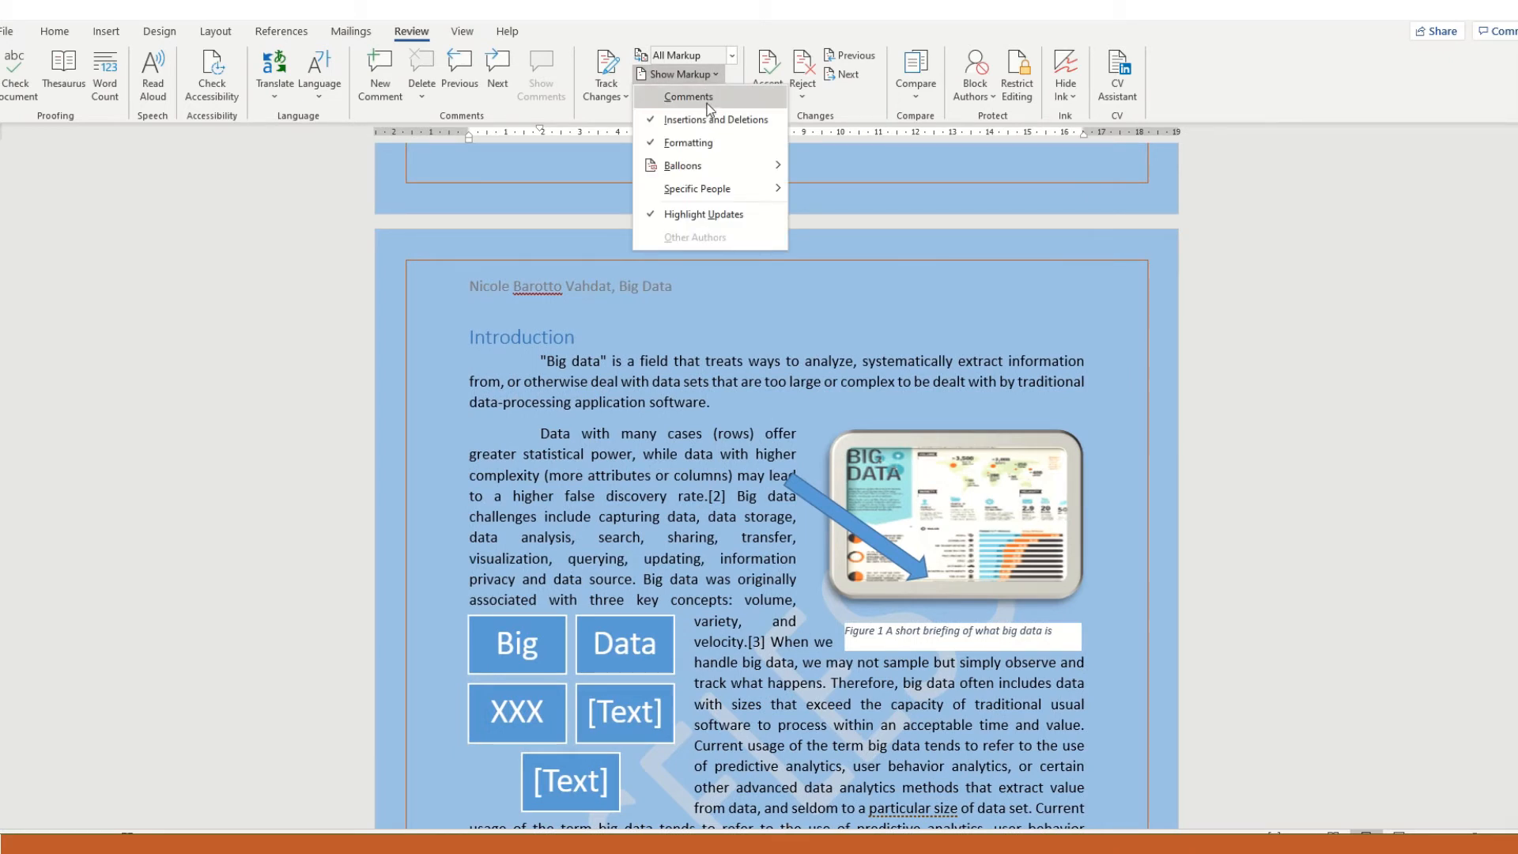
left_click(710, 106)
- Set the markup balloons to Show Revisions in Balloons
left_click(703, 73)
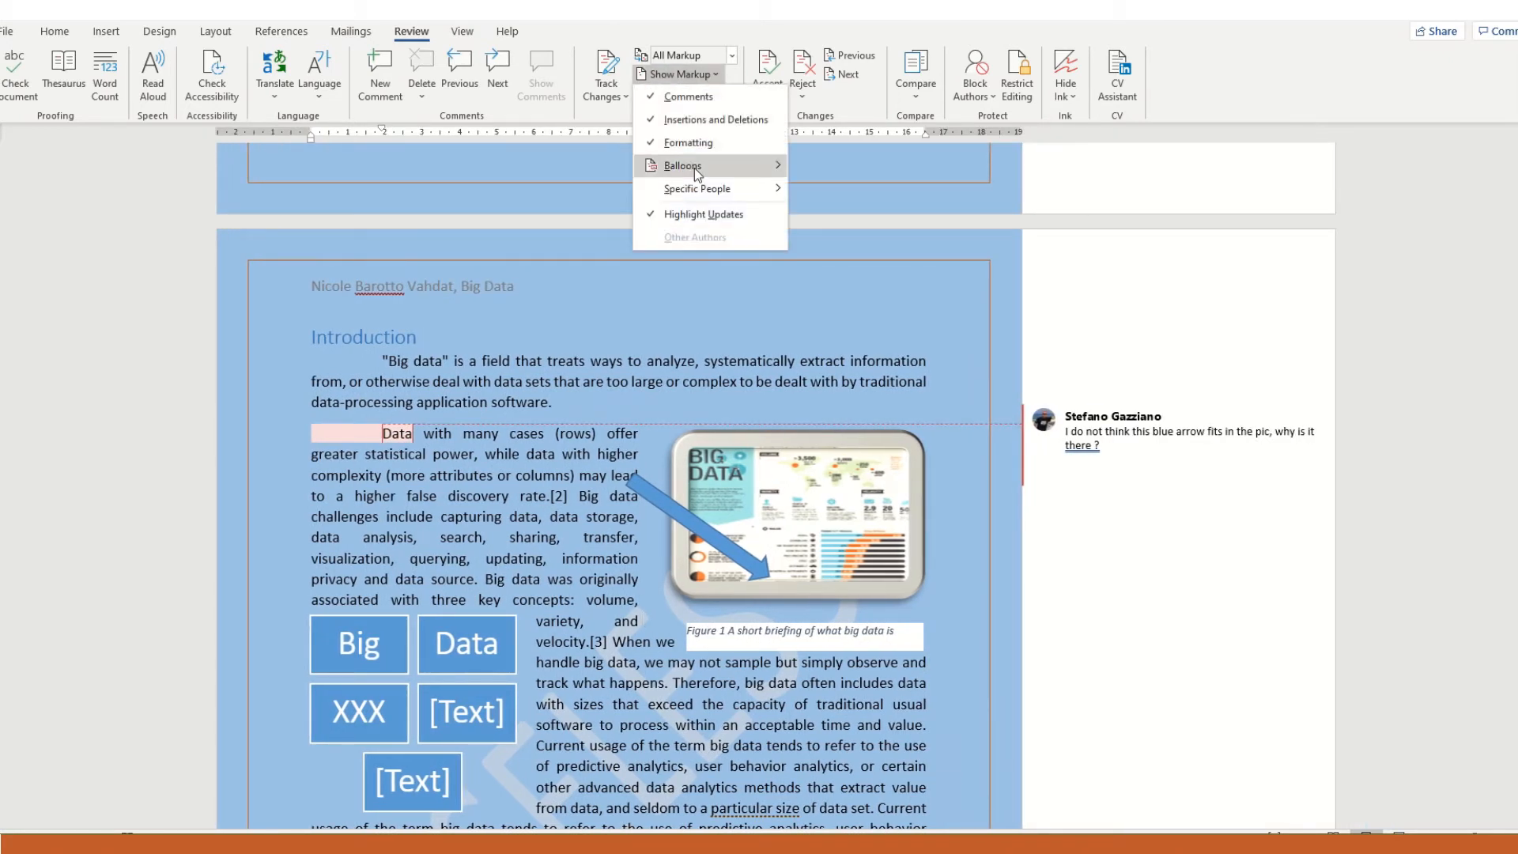
mouse_move(697, 174)
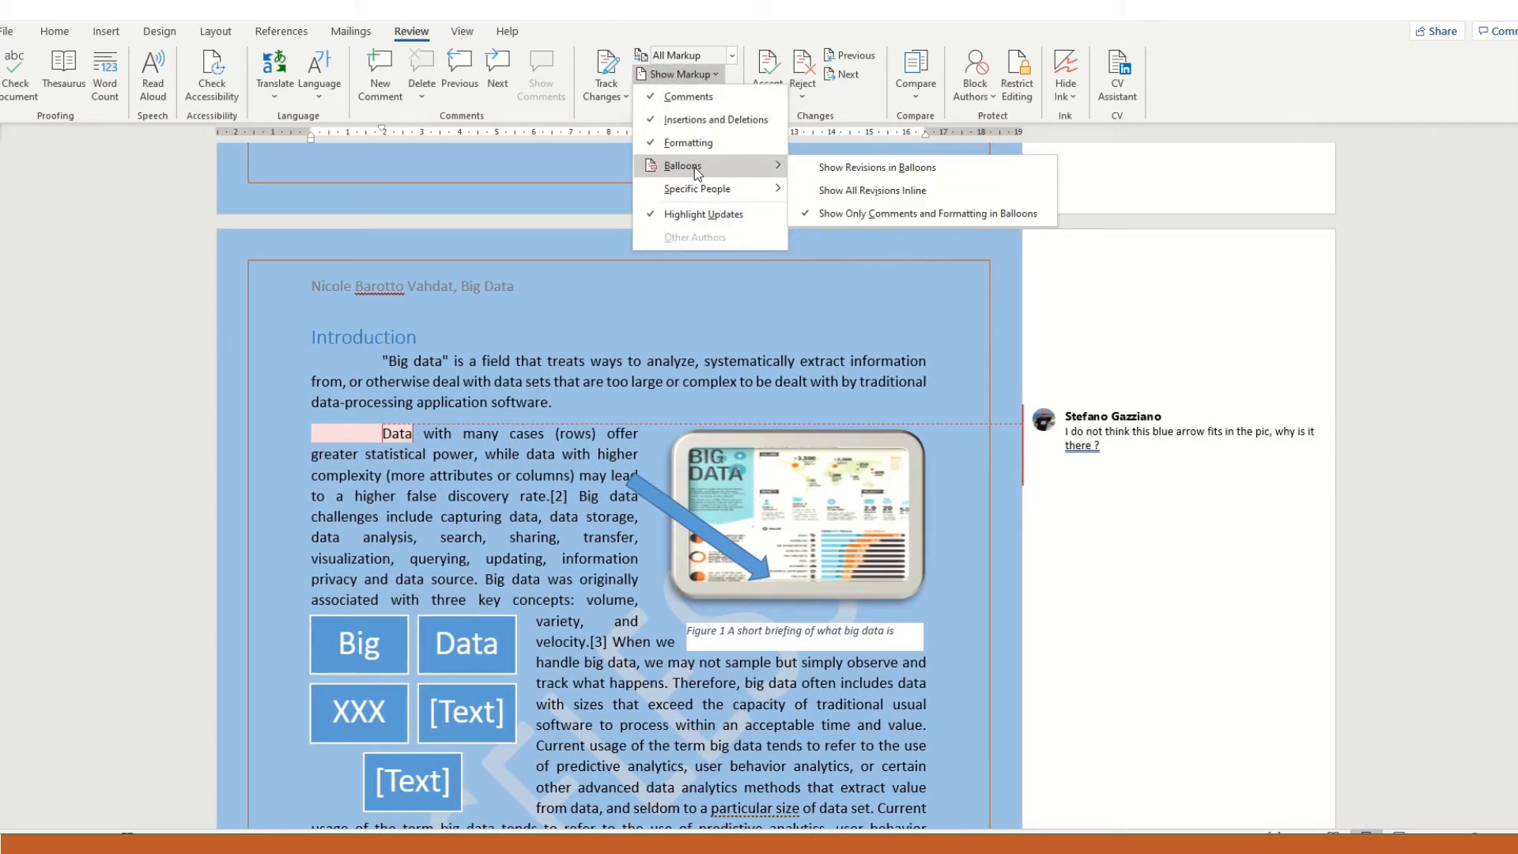
left_click(880, 171)
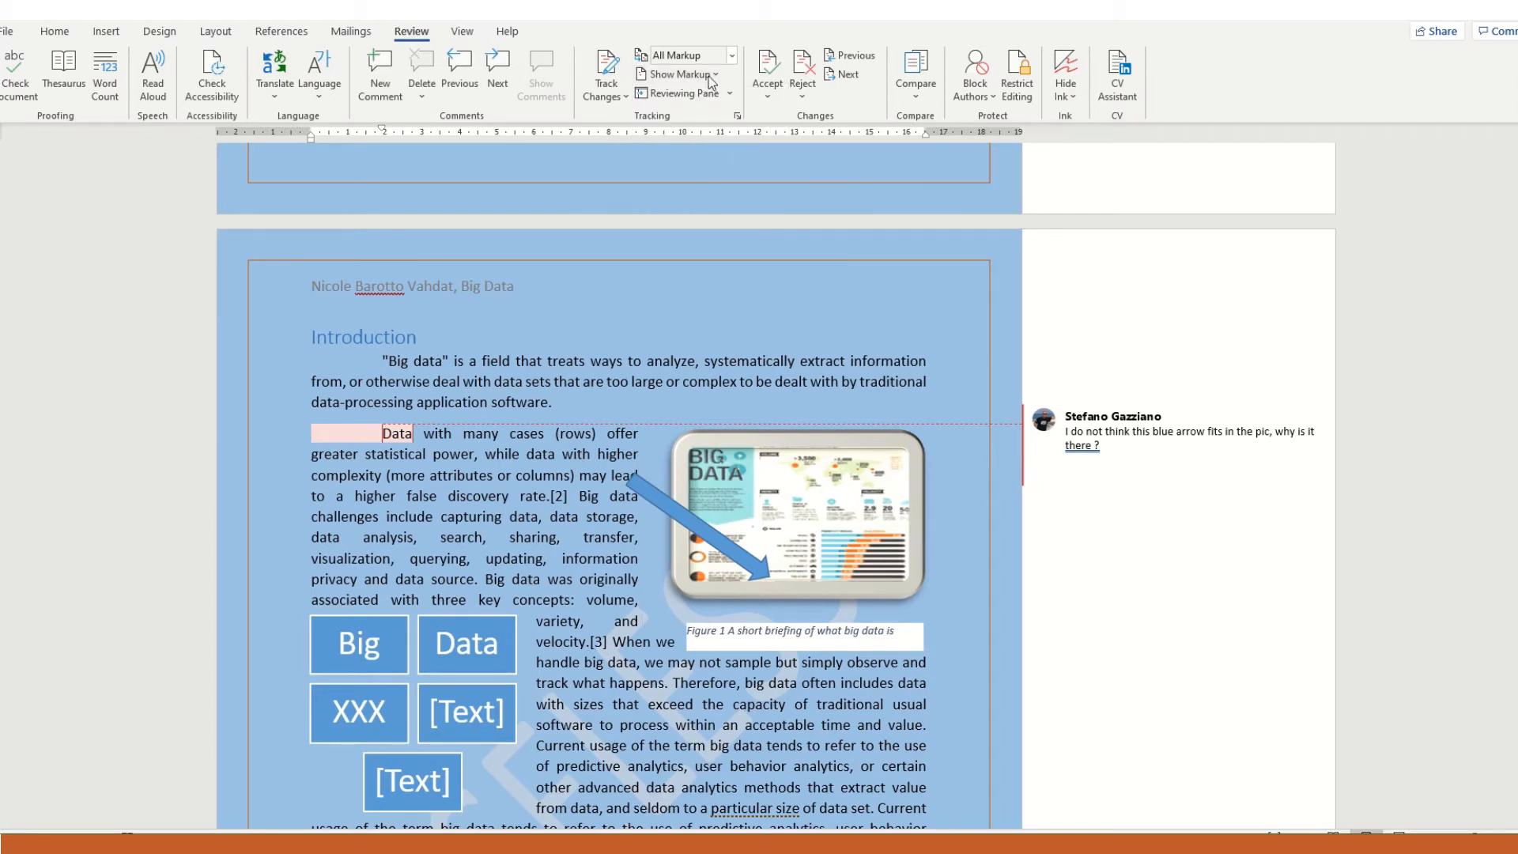
- Switch the review display to Simple Markup and open and close the comment from its margin marker
left_click(732, 54)
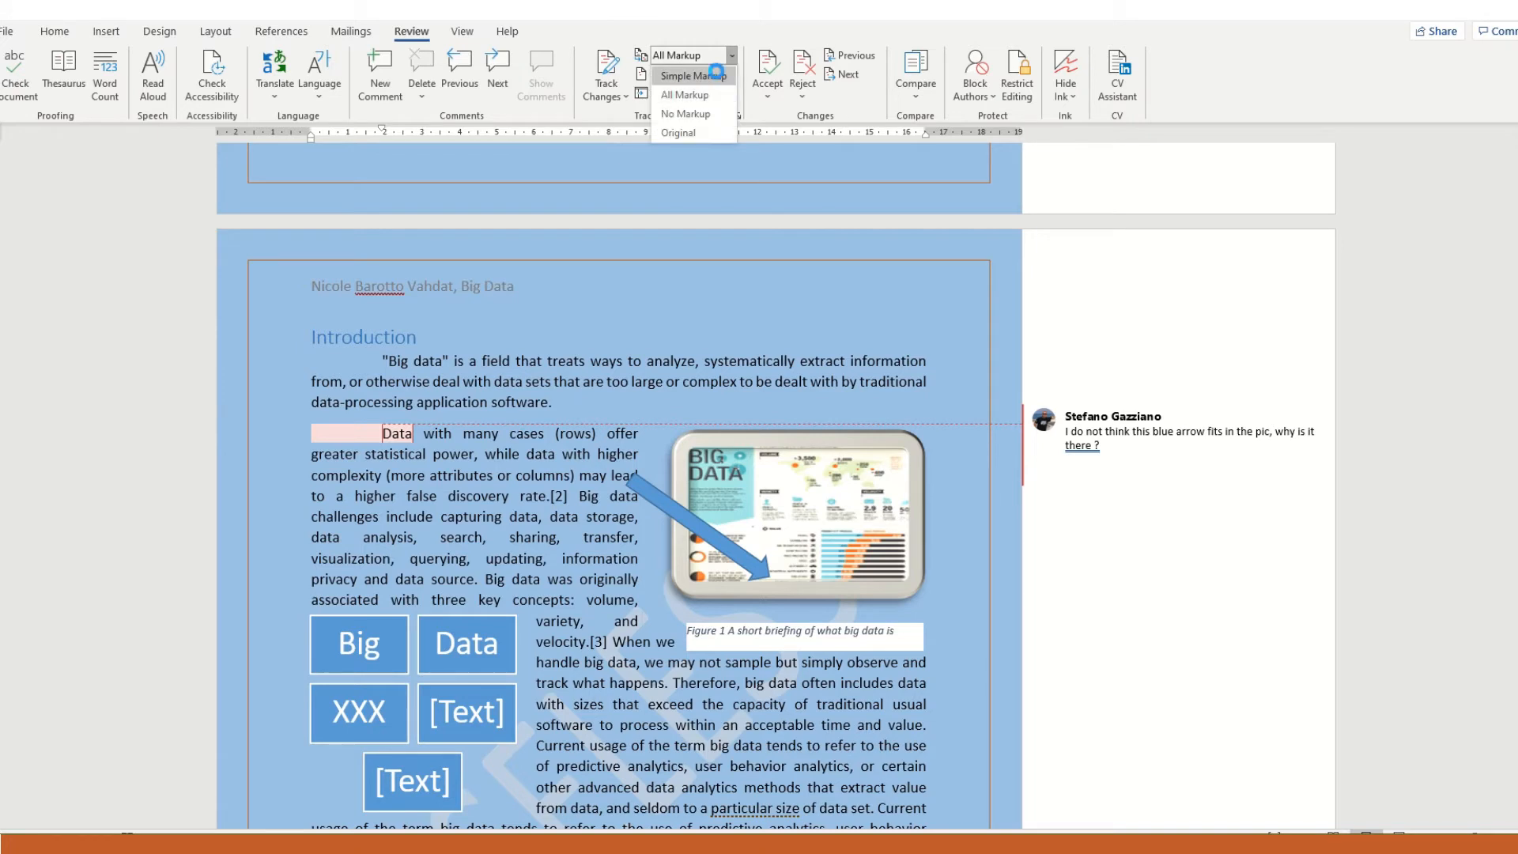
left_click(716, 72)
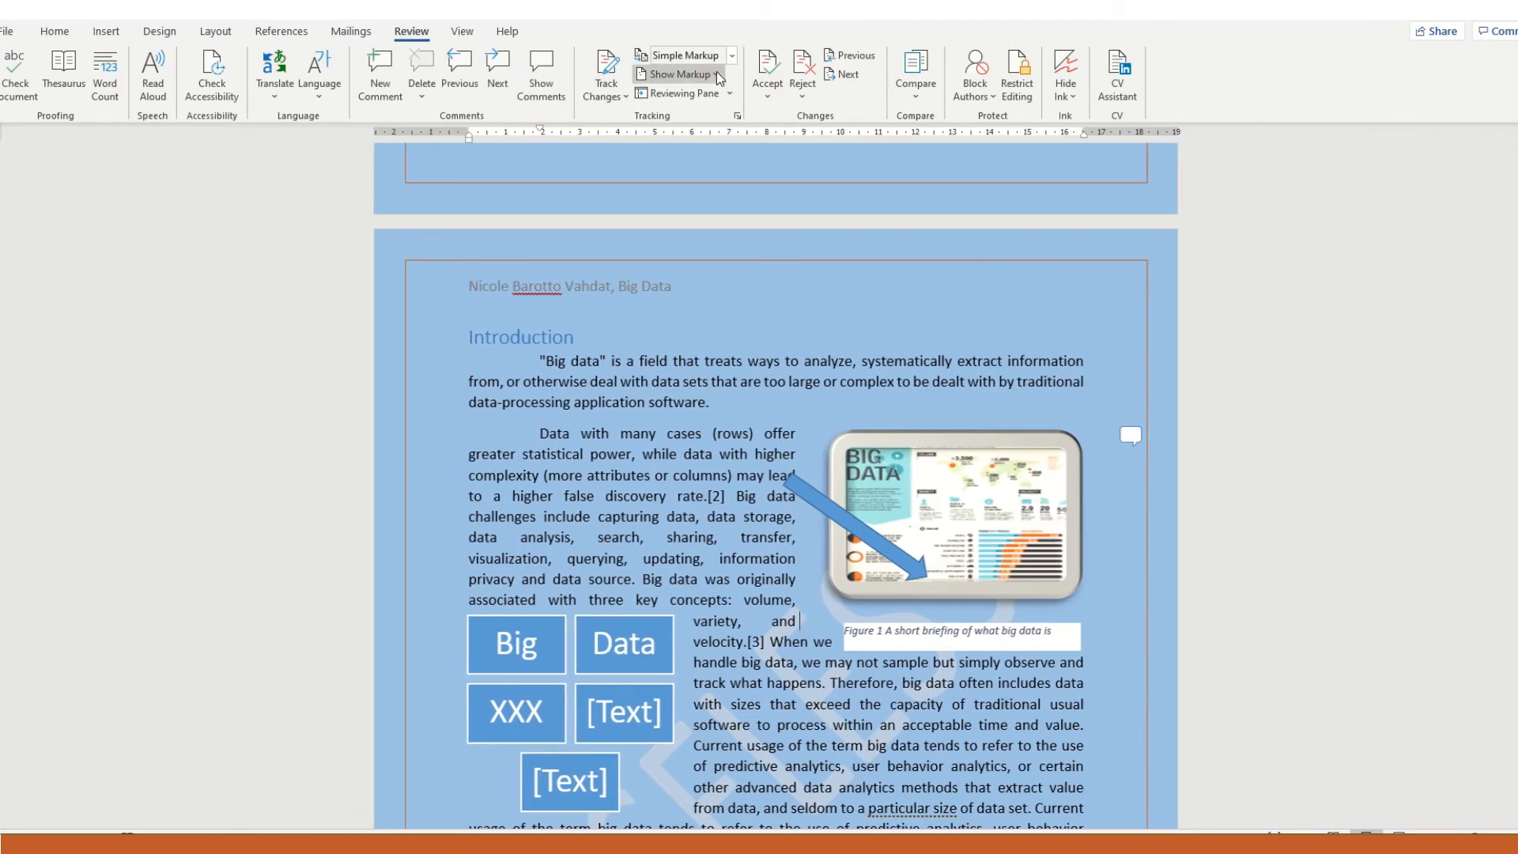
left_click(1132, 434)
left_click(1131, 434)
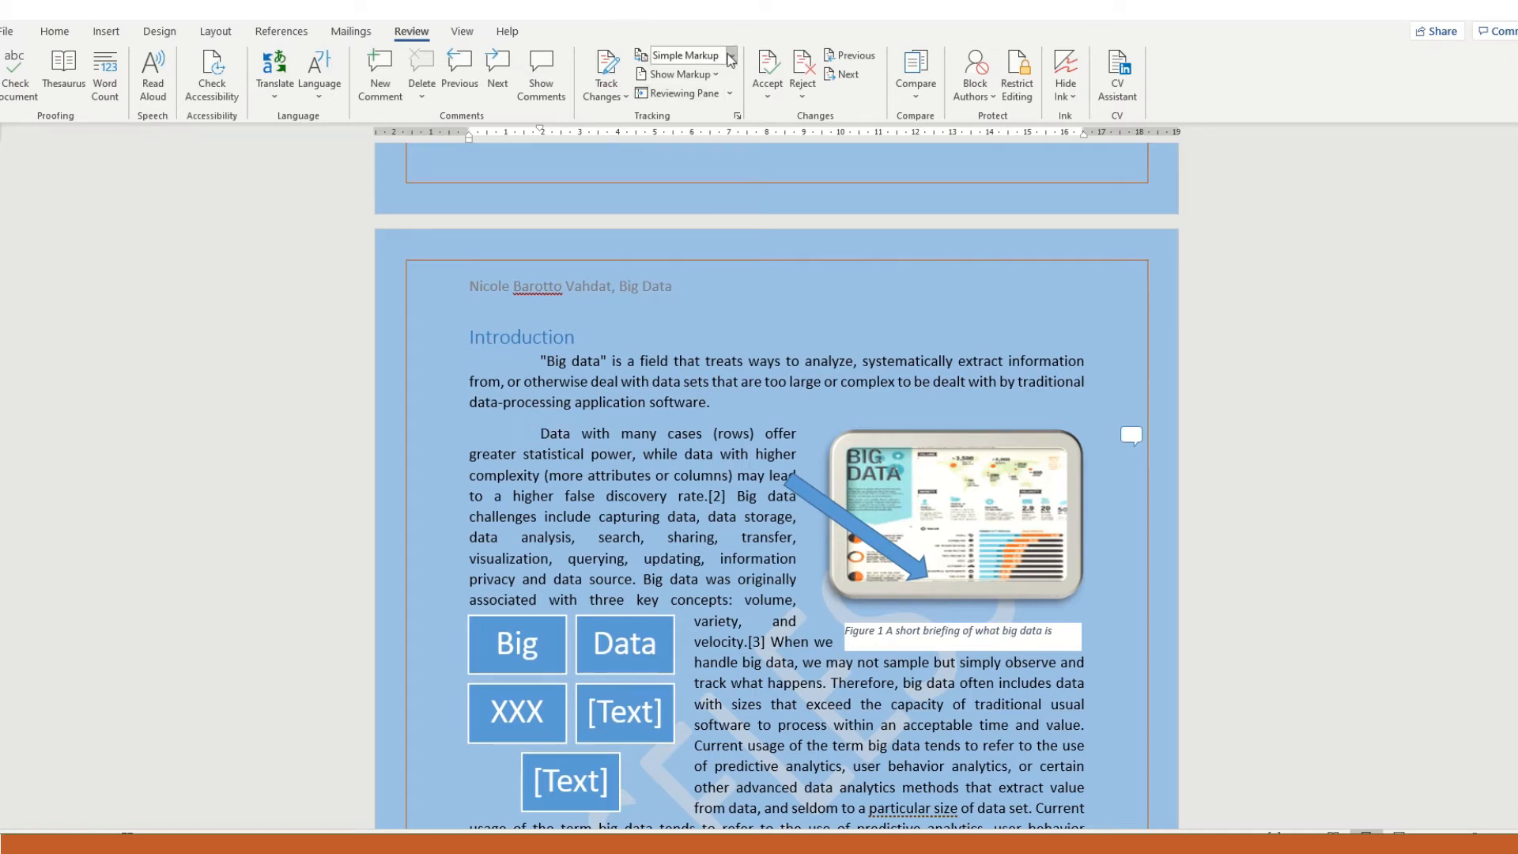
- Compare the document in the All Markup, No Markup and Original review displays
left_click(732, 55)
left_click(705, 95)
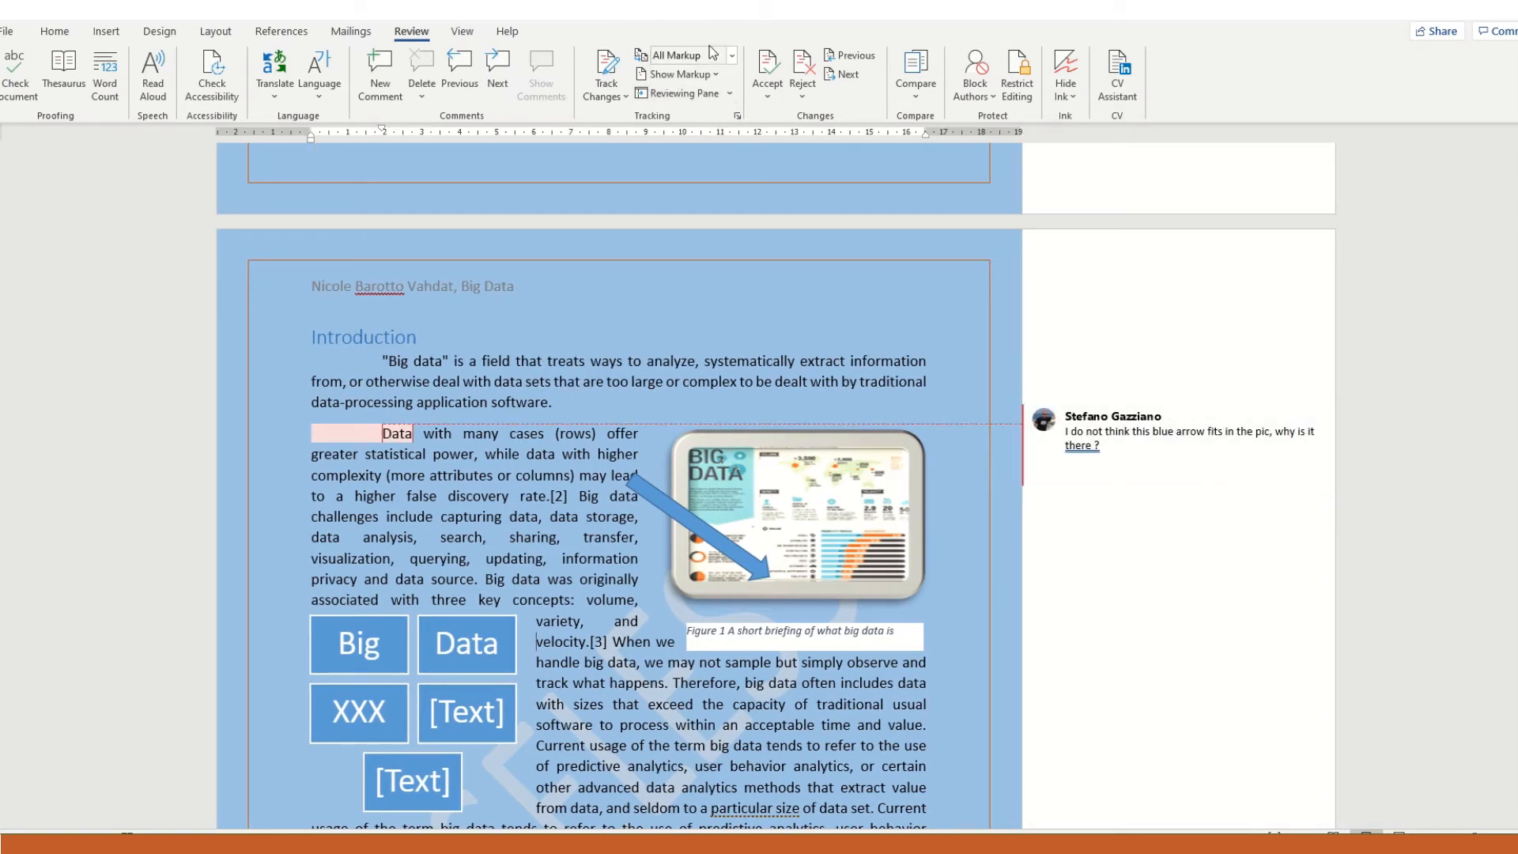
left_click(732, 55)
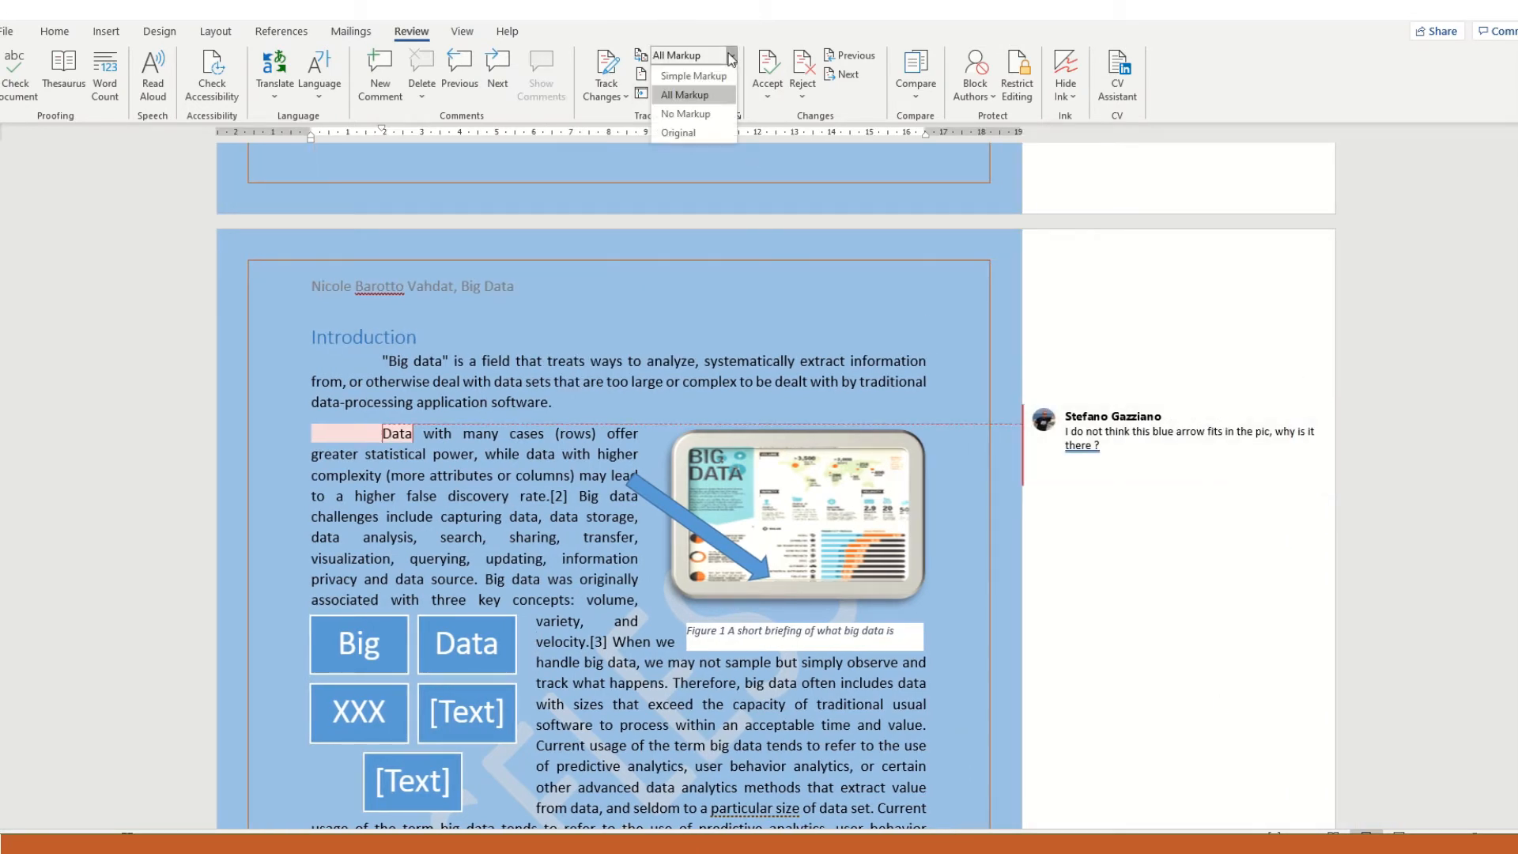
left_click(685, 114)
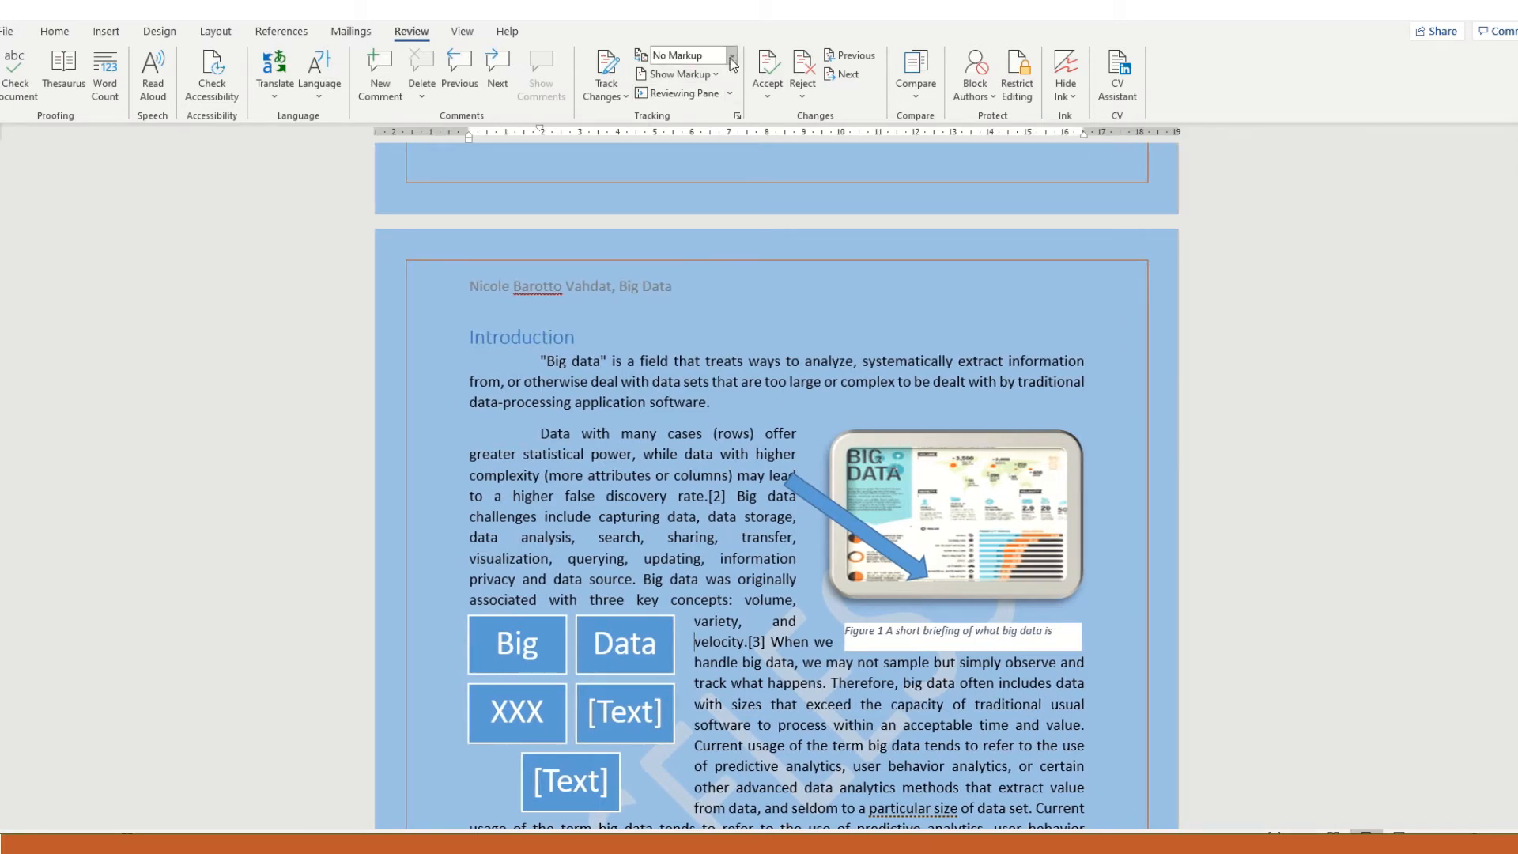
left_click(731, 57)
left_click(694, 133)
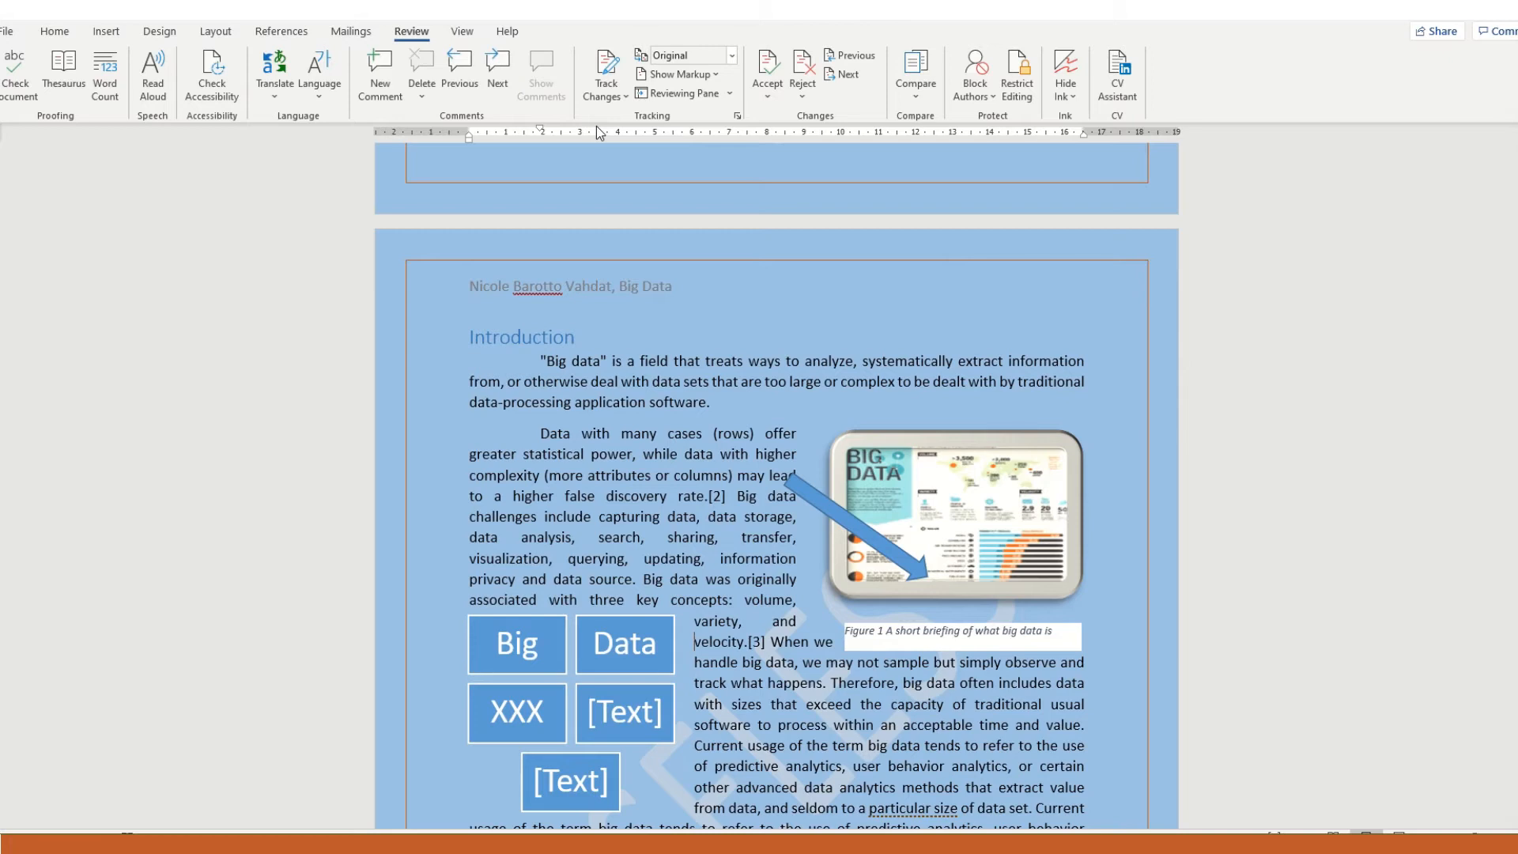
- Turn on Track Changes and insert "collect and" before "analyze" in the first Introduction paragraph
left_click(619, 93)
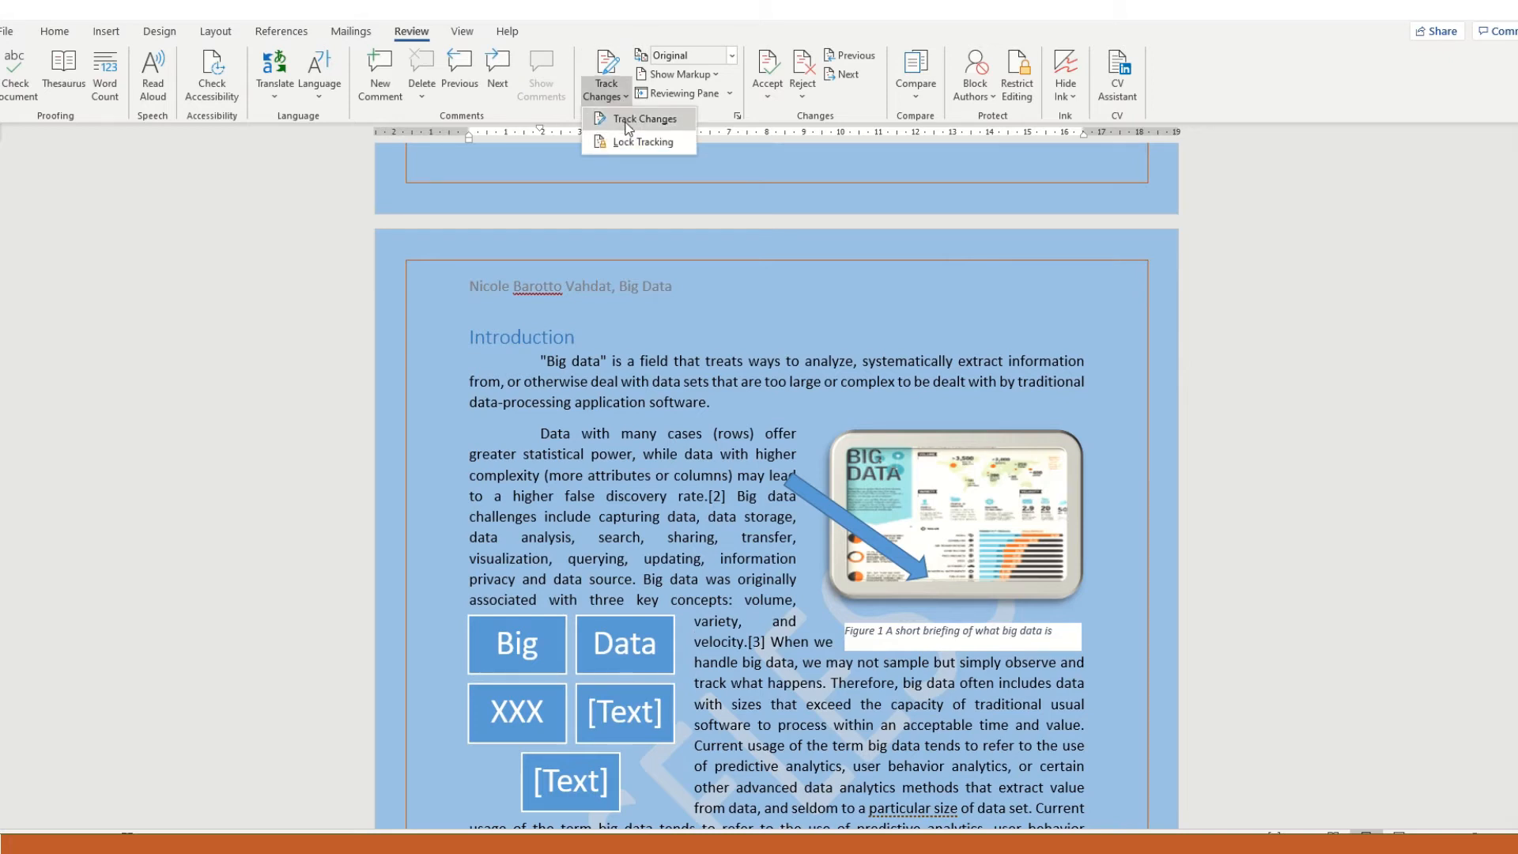
left_click(626, 121)
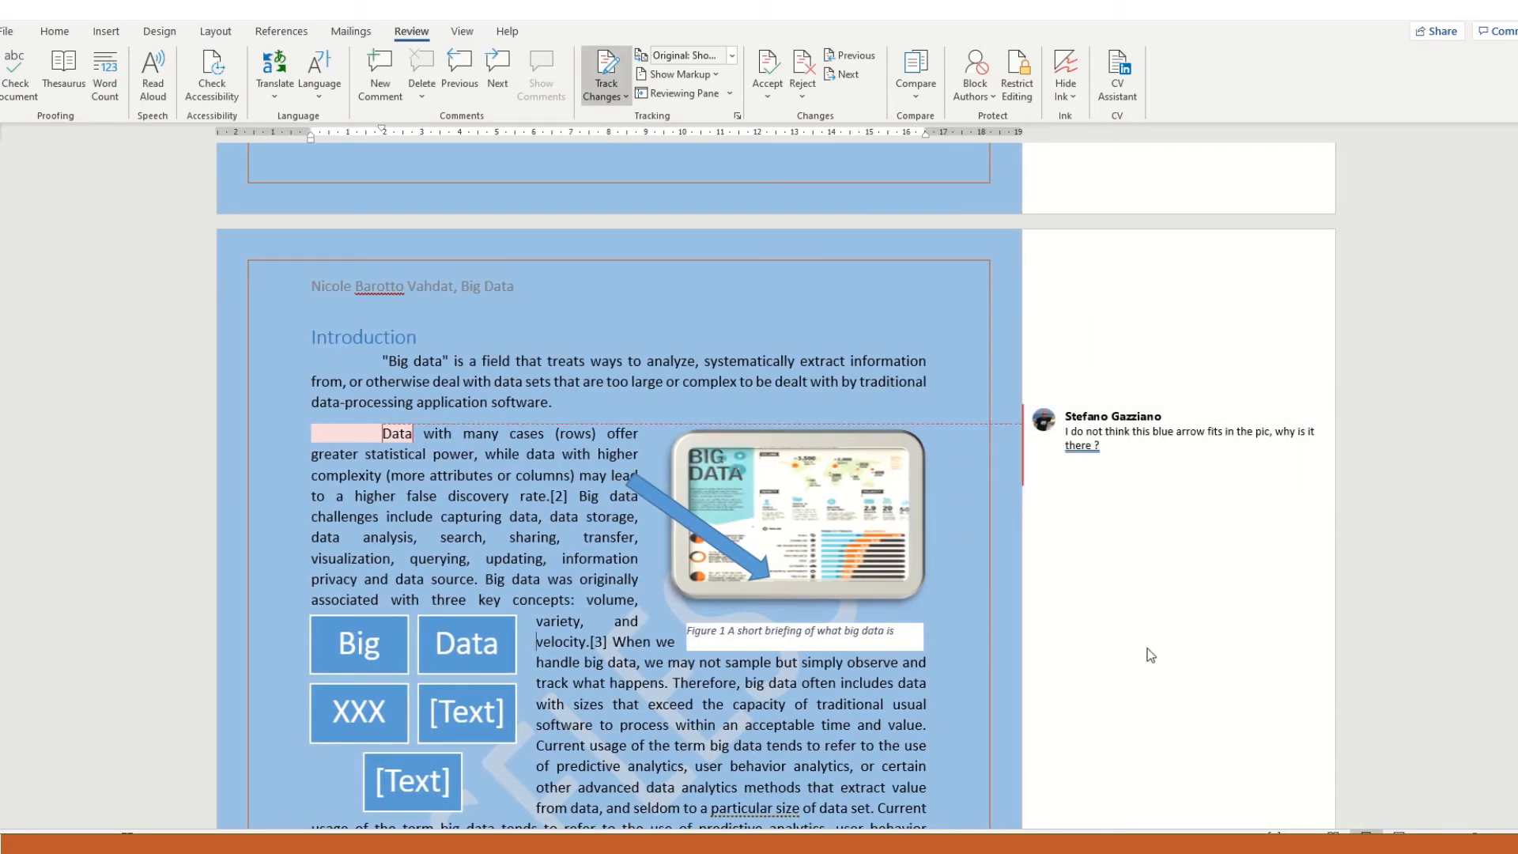
scroll(1151, 656, "down", 1)
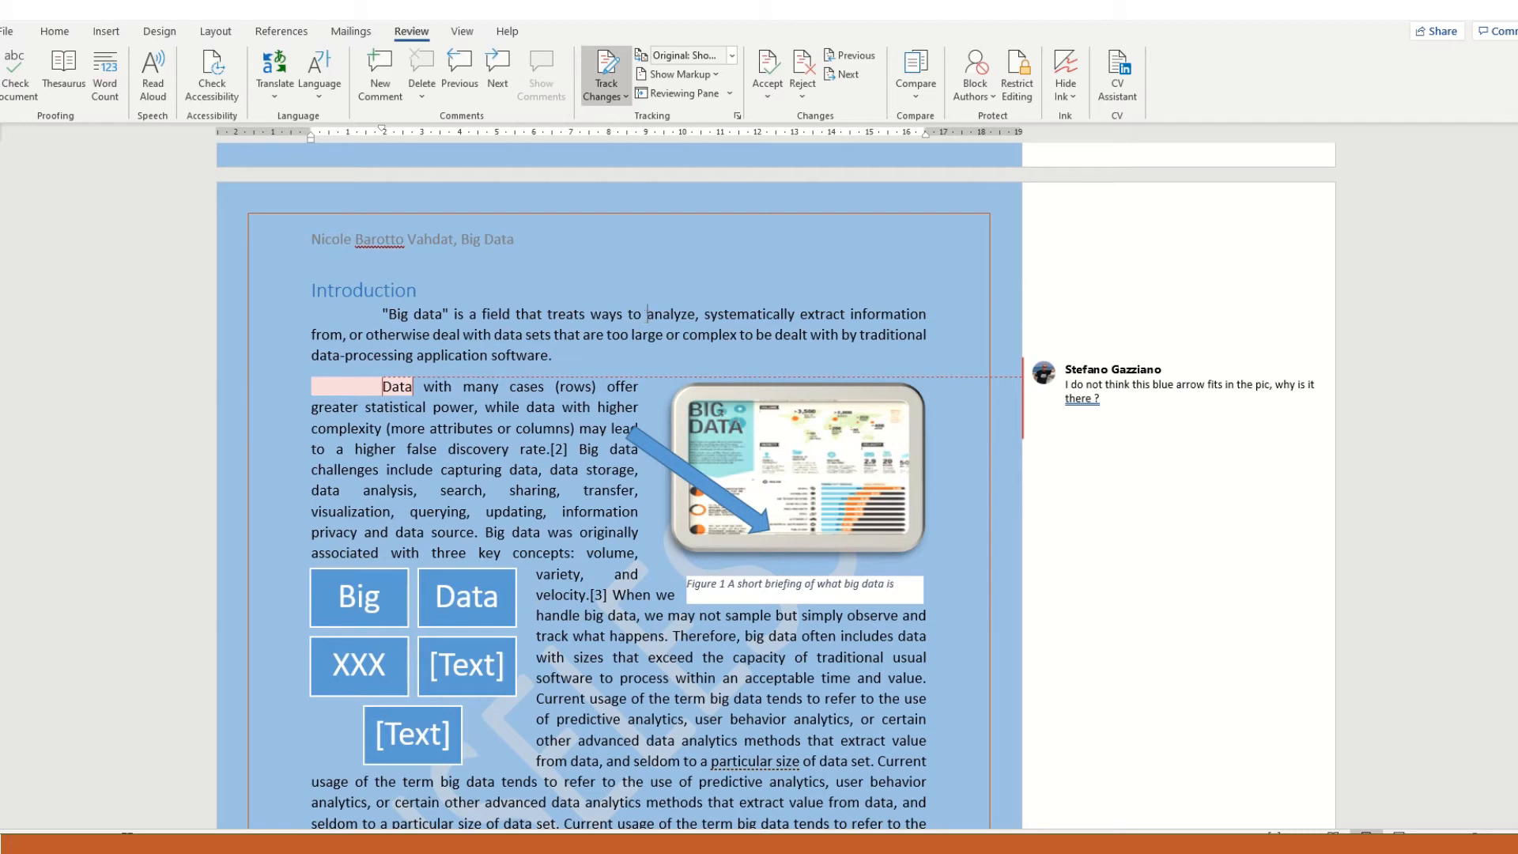
type("colle")
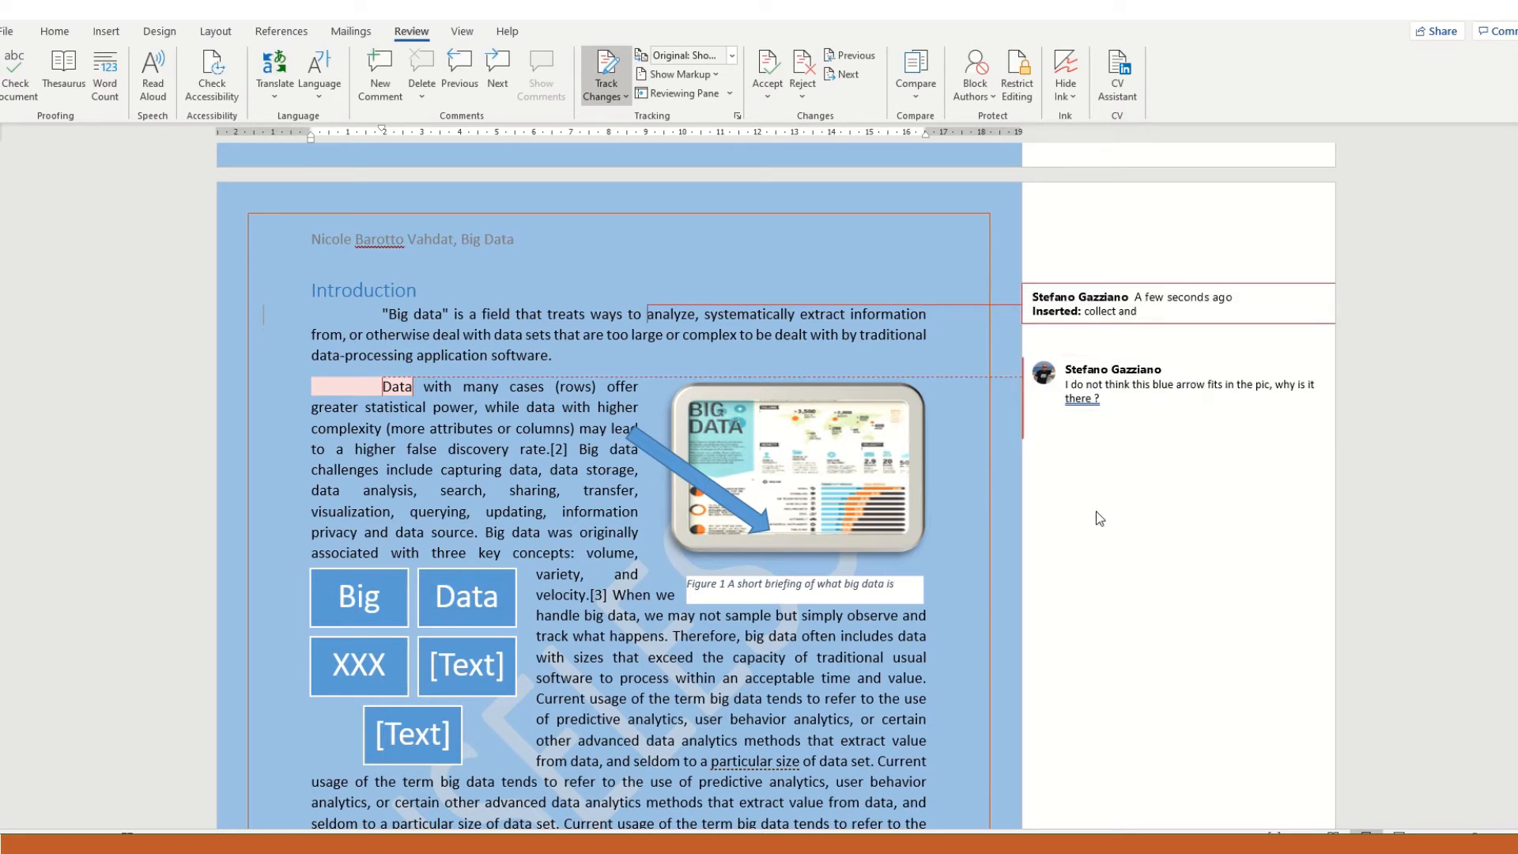
- Check the inserted words "collect and" in No Markup and set the review display to All Markup
left_click(728, 57)
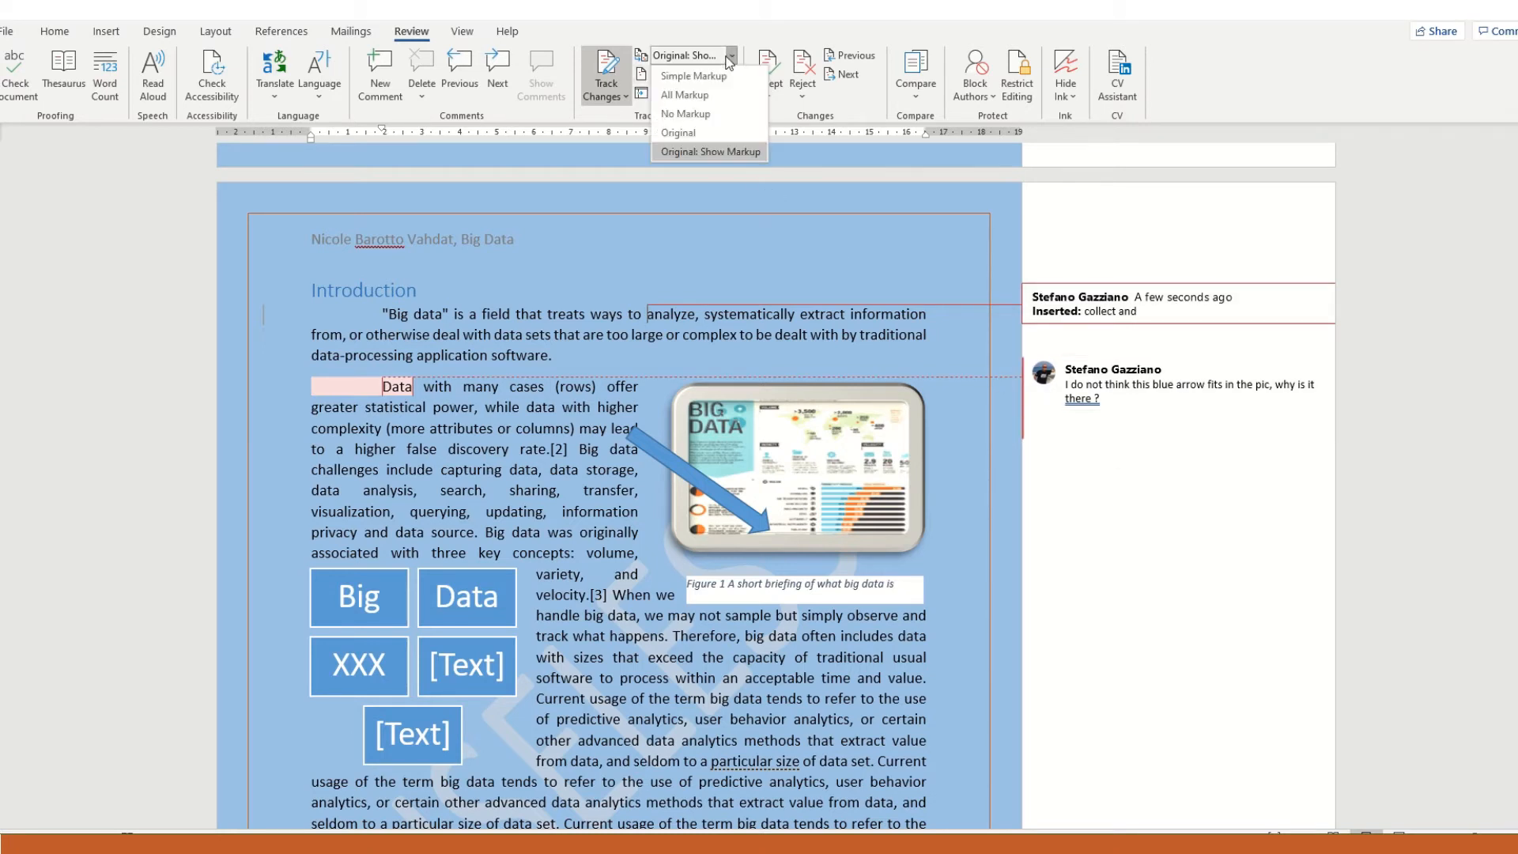
left_click(701, 113)
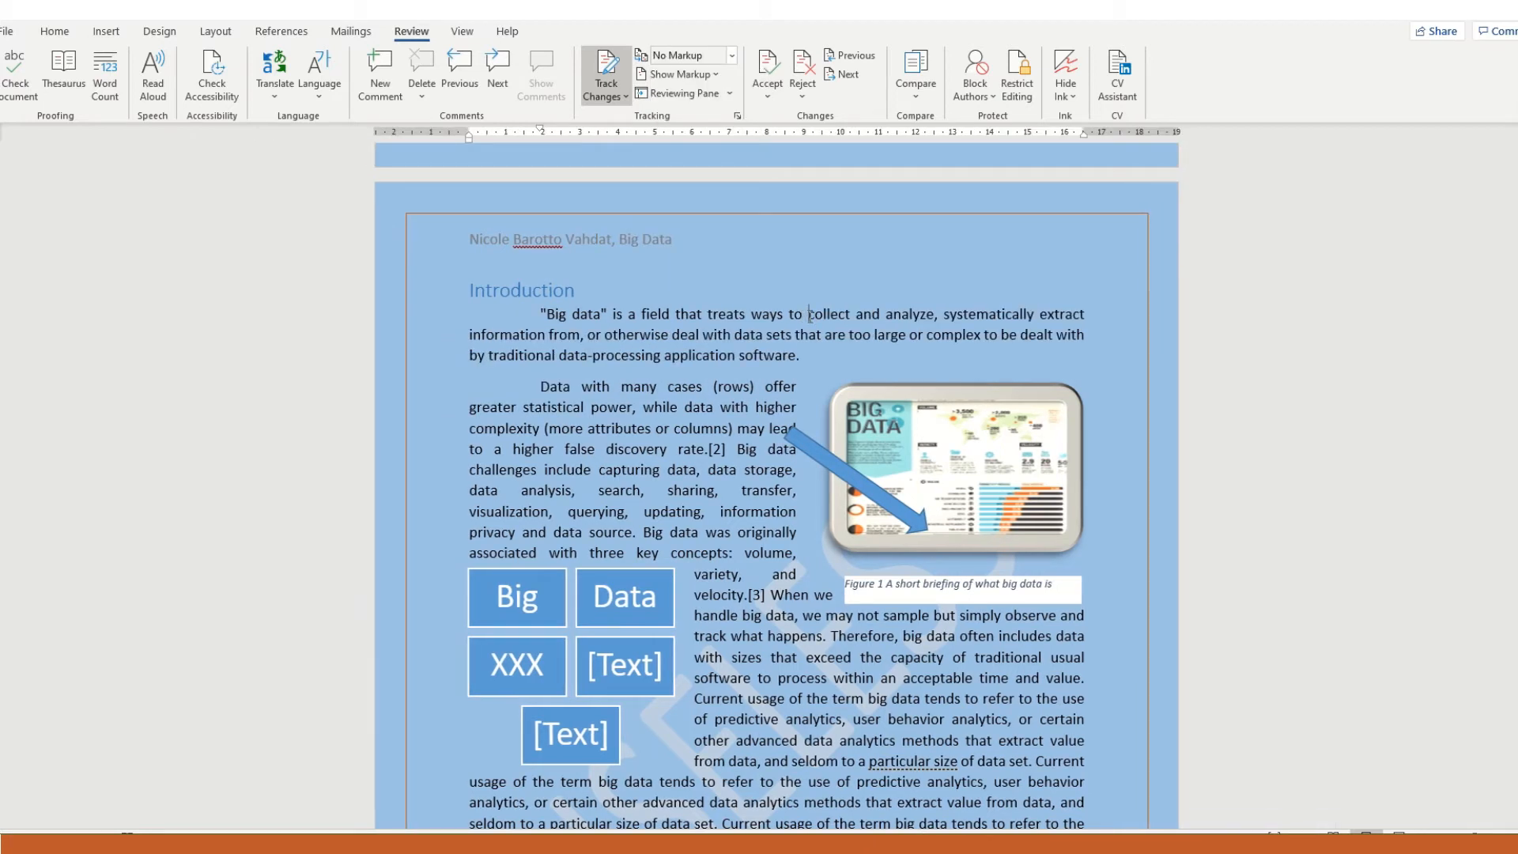
left_click_drag(808, 314, 883, 316)
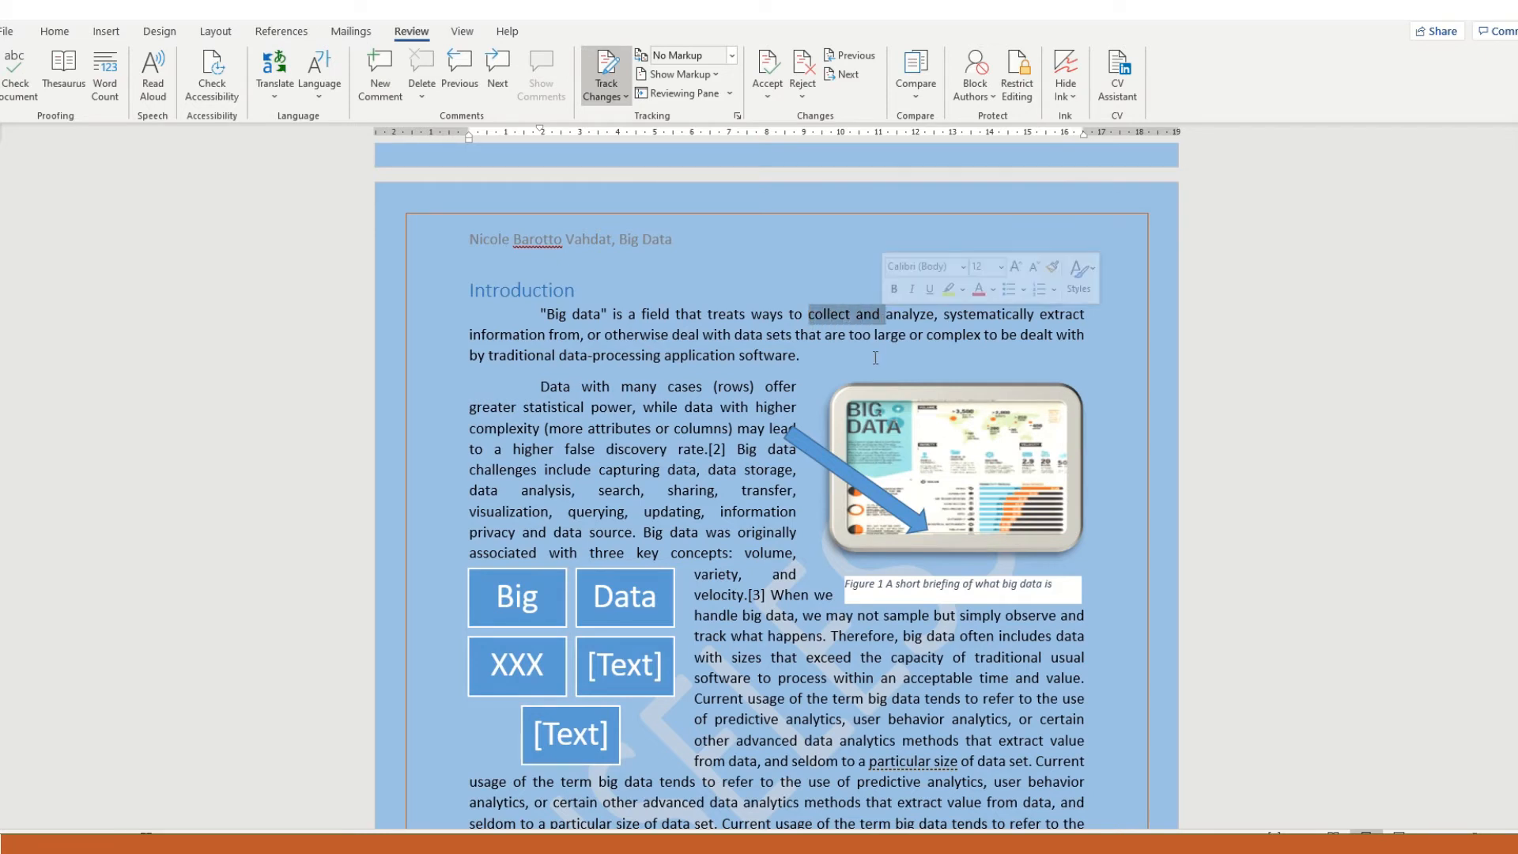
left_click(874, 315)
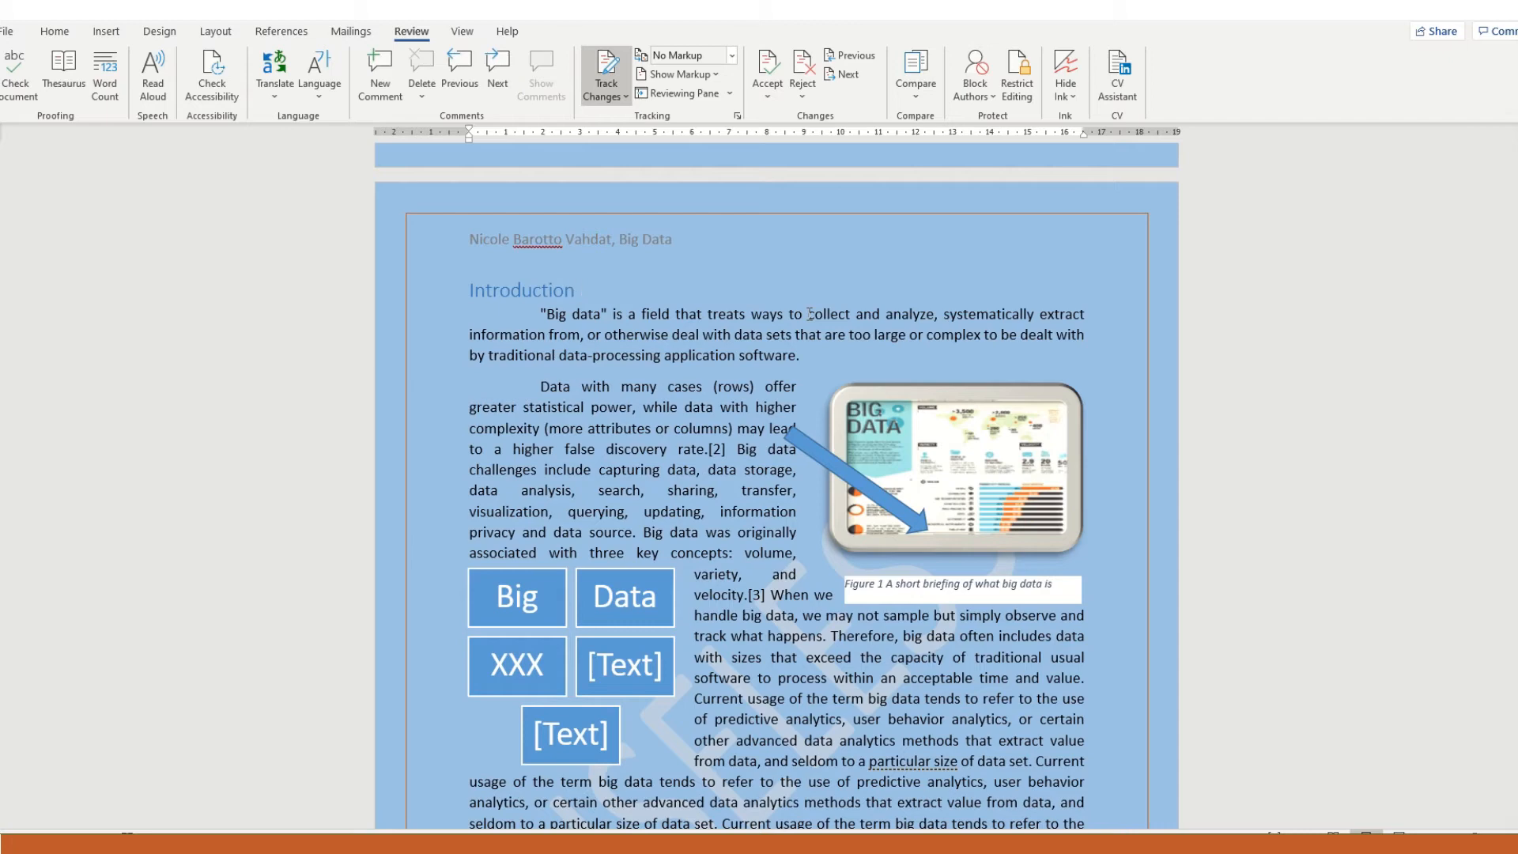
left_click(731, 56)
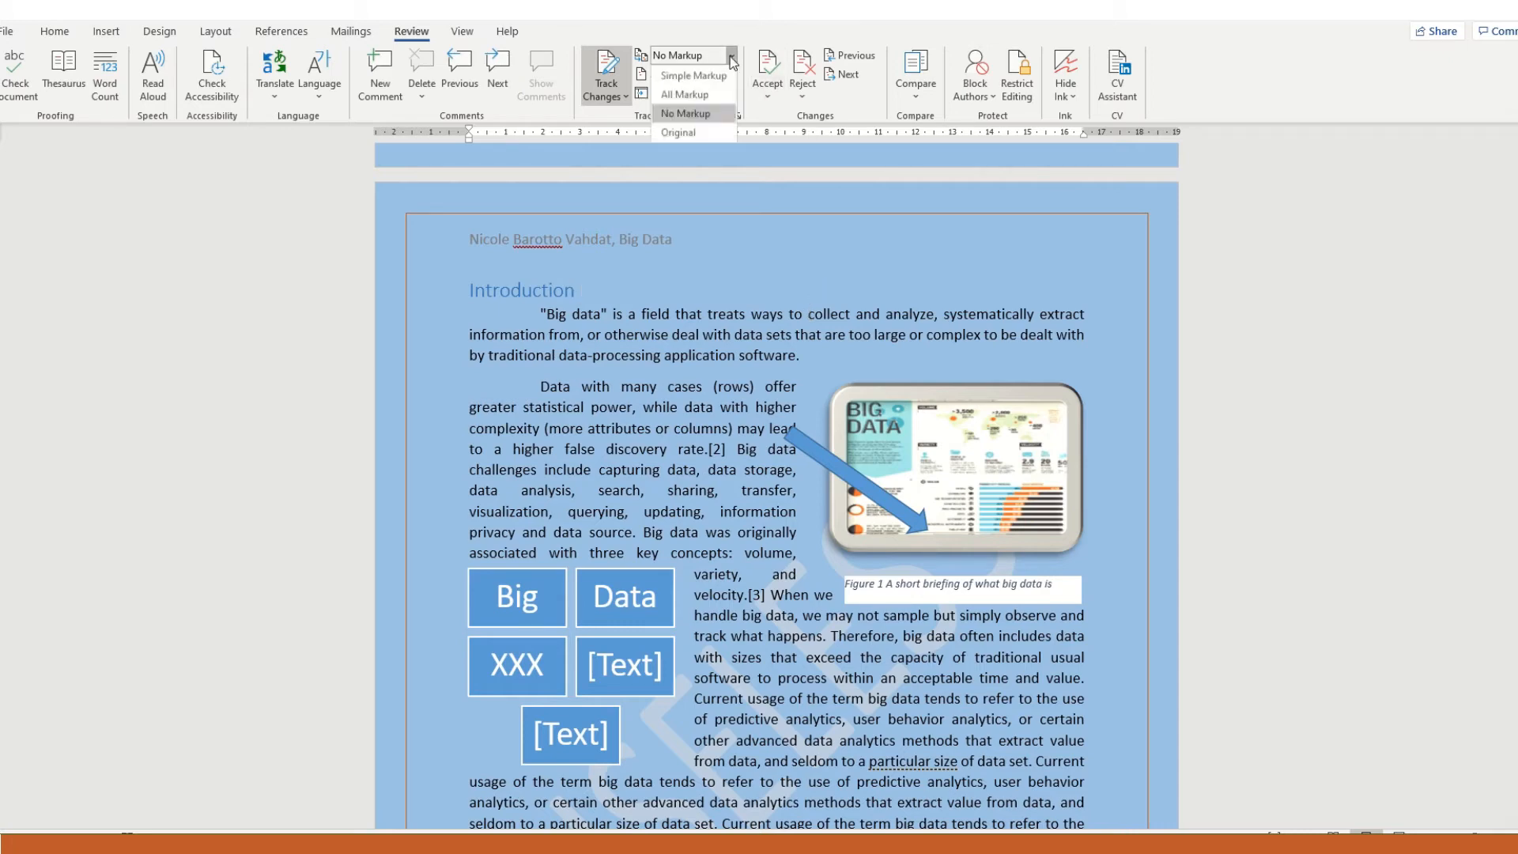
left_click(710, 95)
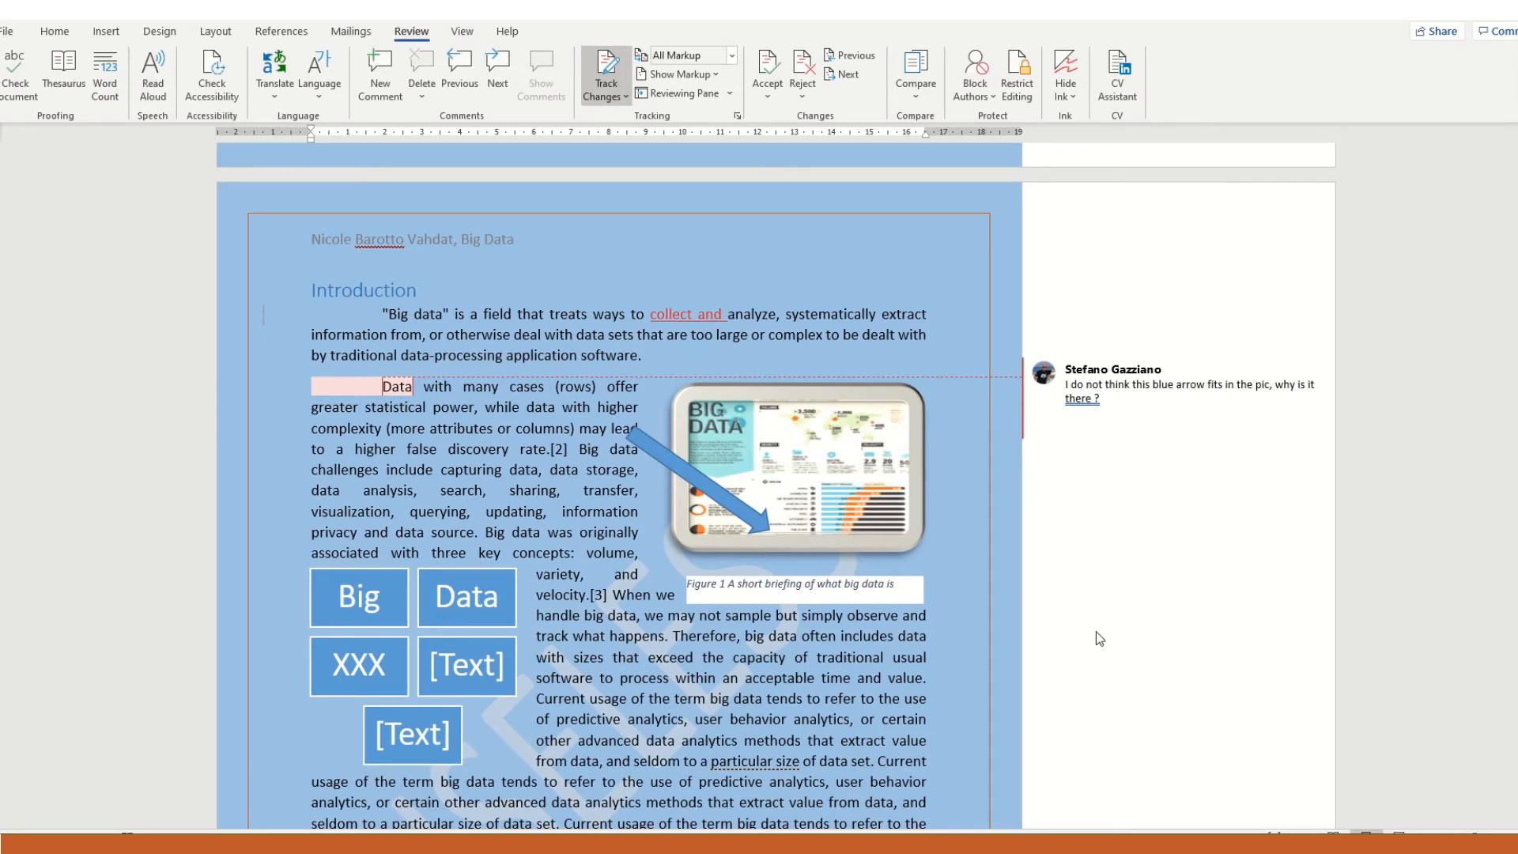
- Replace "Therefore, b" with a capital "B" in the sentence "Therefore, big data often includes data"
scroll(1107, 633, "down", 2)
scroll(1064, 525, "down", 2)
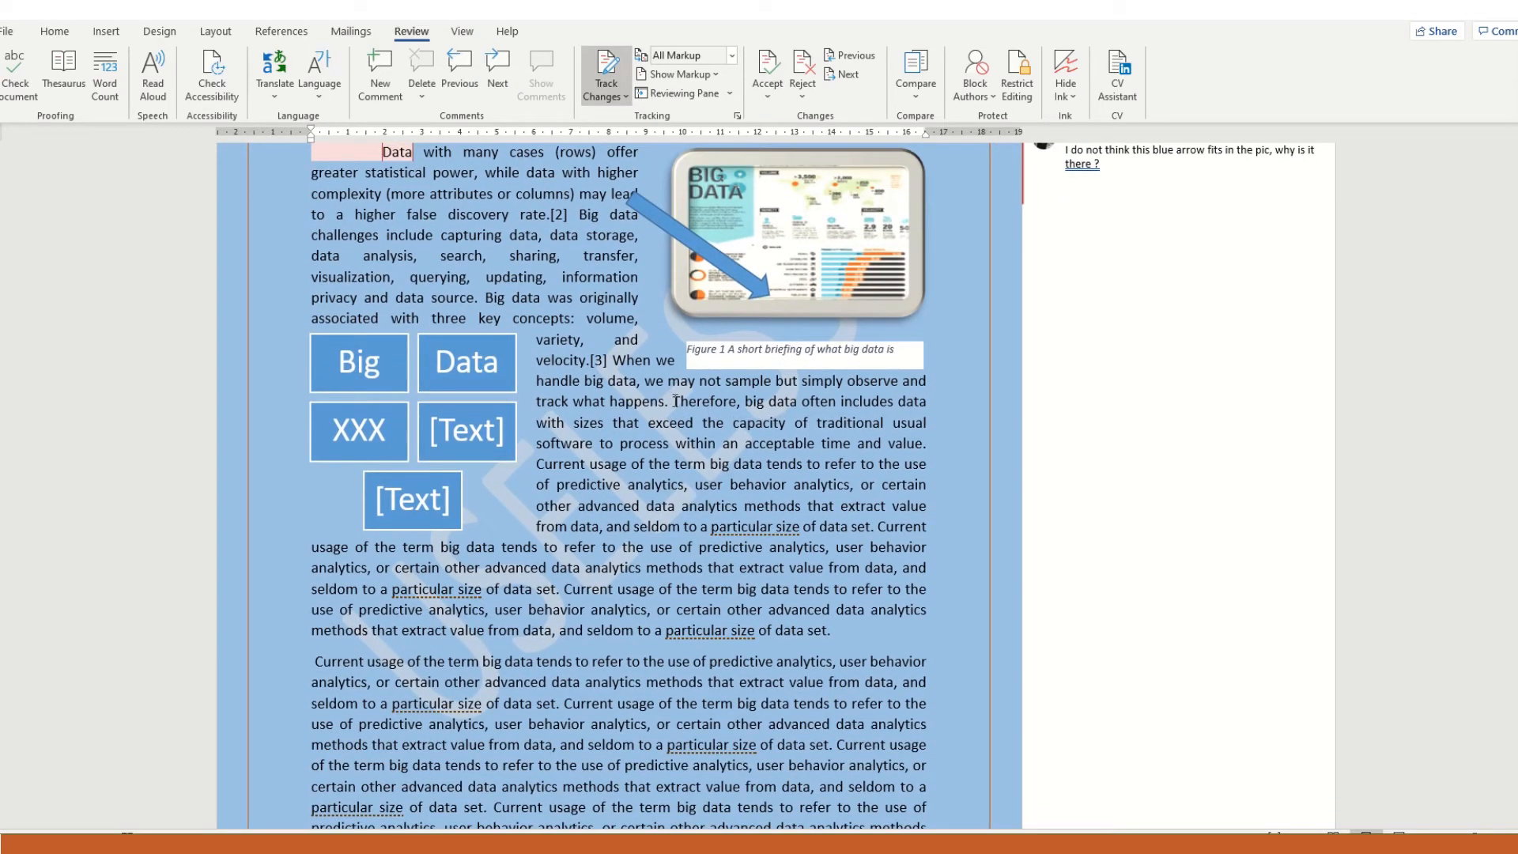
left_click_drag(674, 401, 749, 403)
key("Delete")
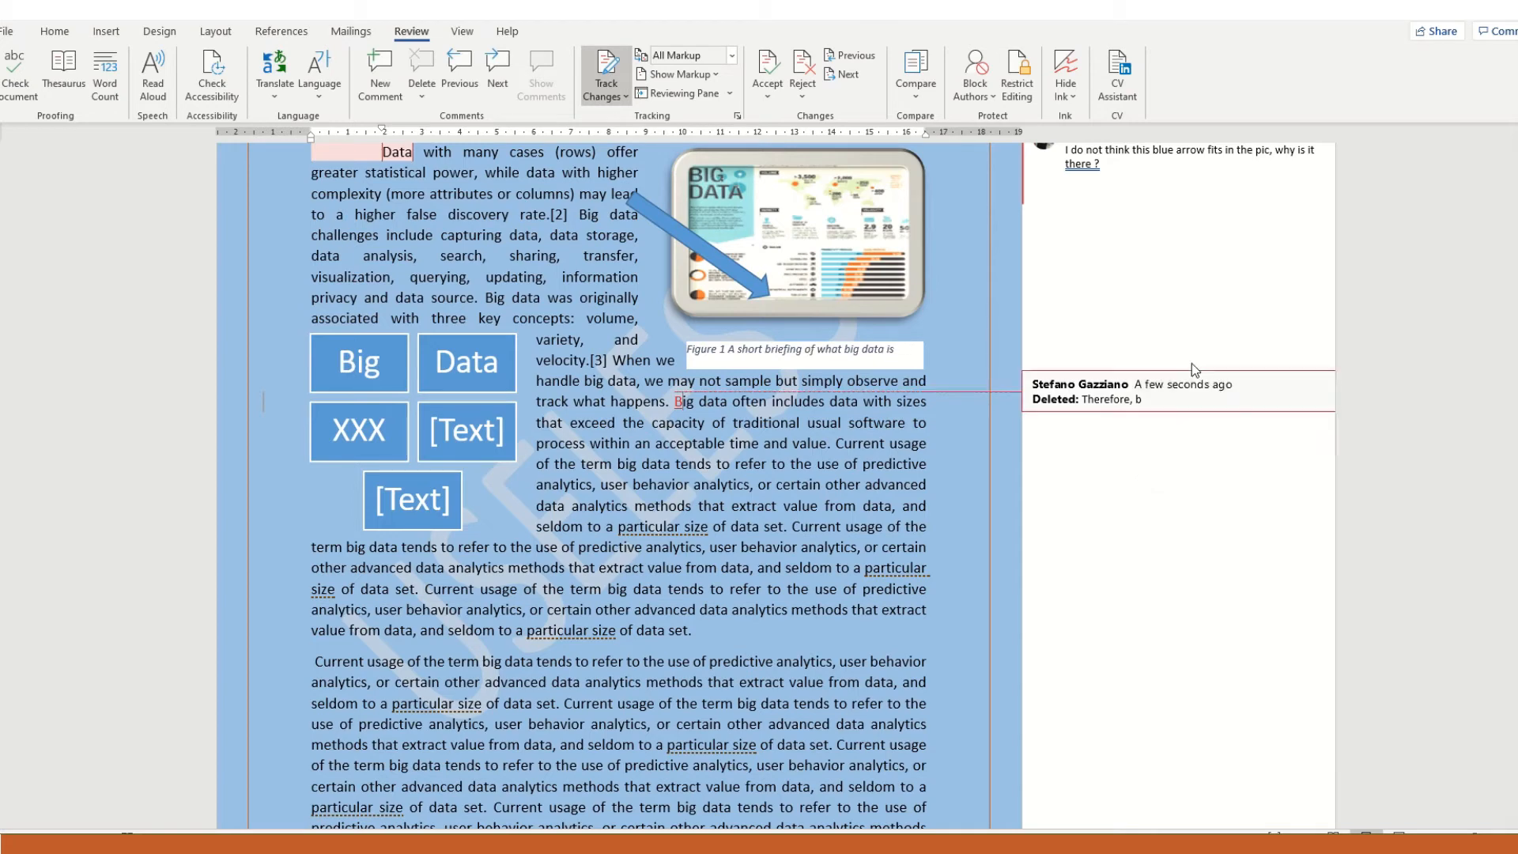
- Reject the tracked insertion "collect and" in the first Introduction paragraph
scroll(1092, 454, "up", 2)
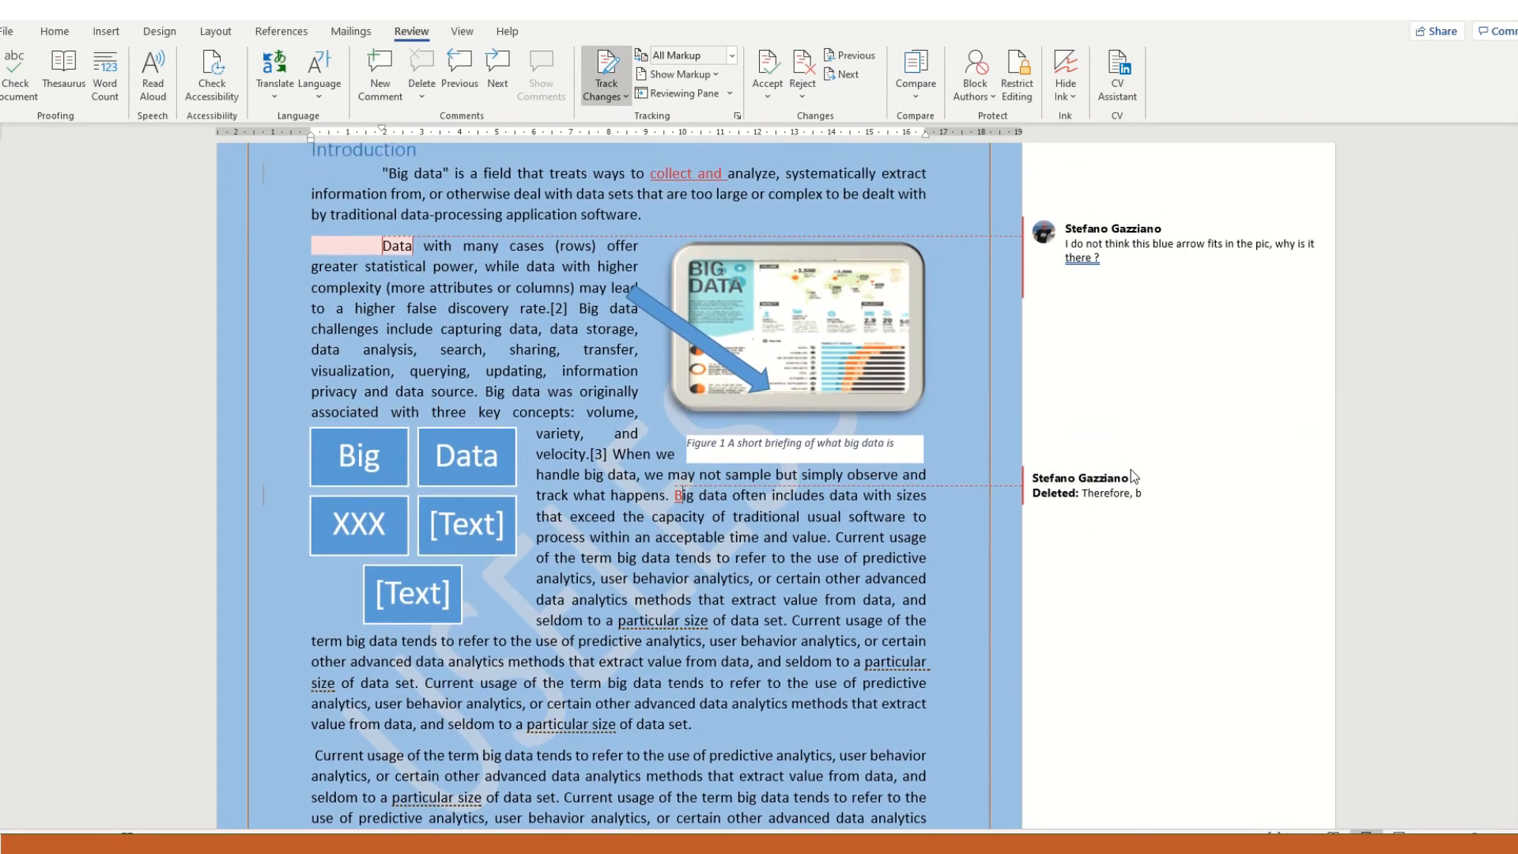
scroll(1101, 354, "up", 2)
scroll(1101, 354, "up", 1)
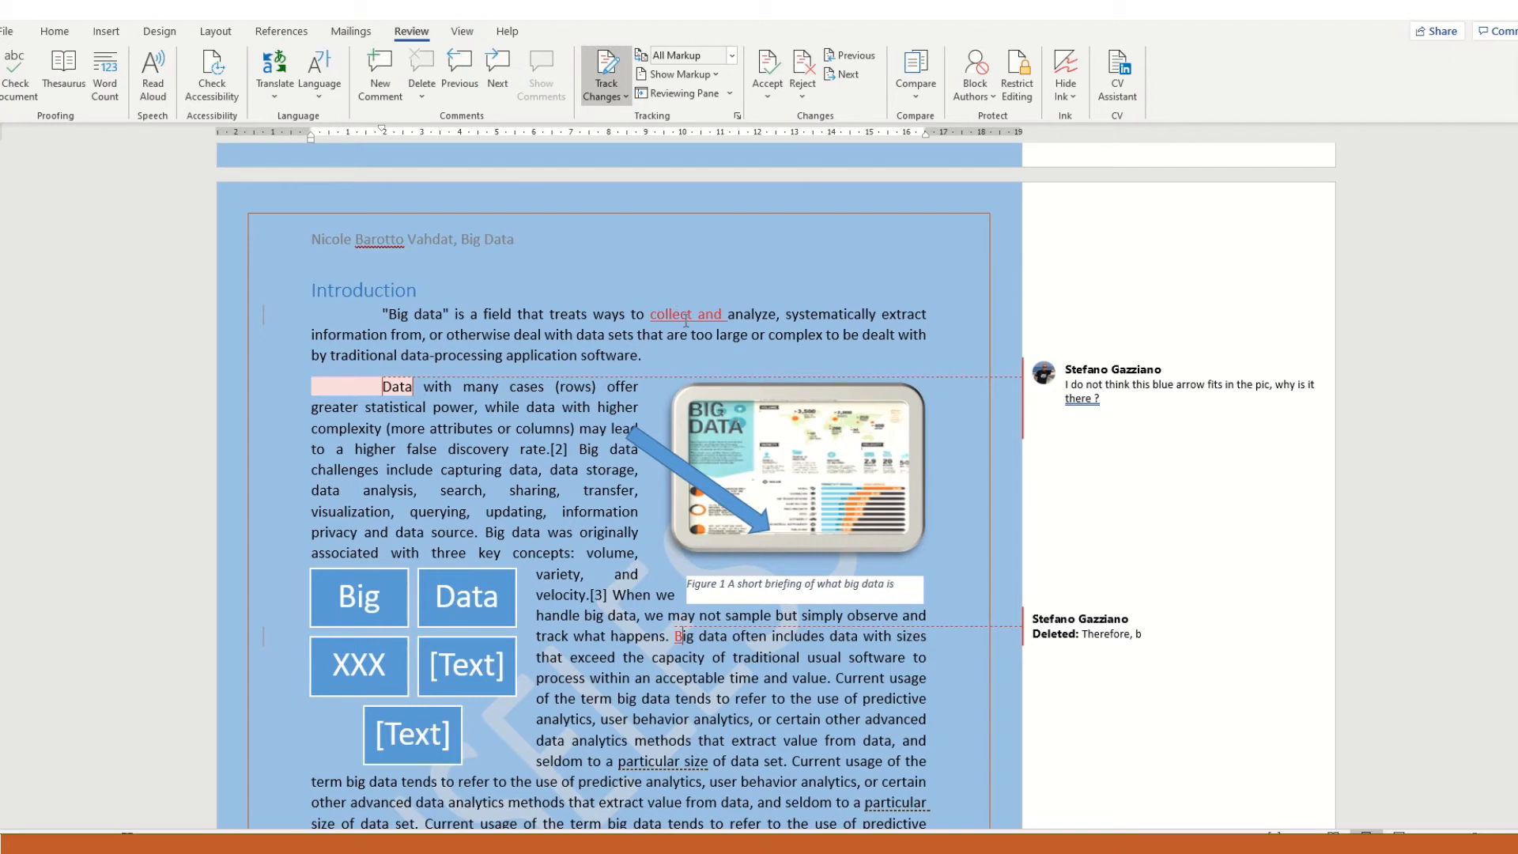
left_click(802, 63)
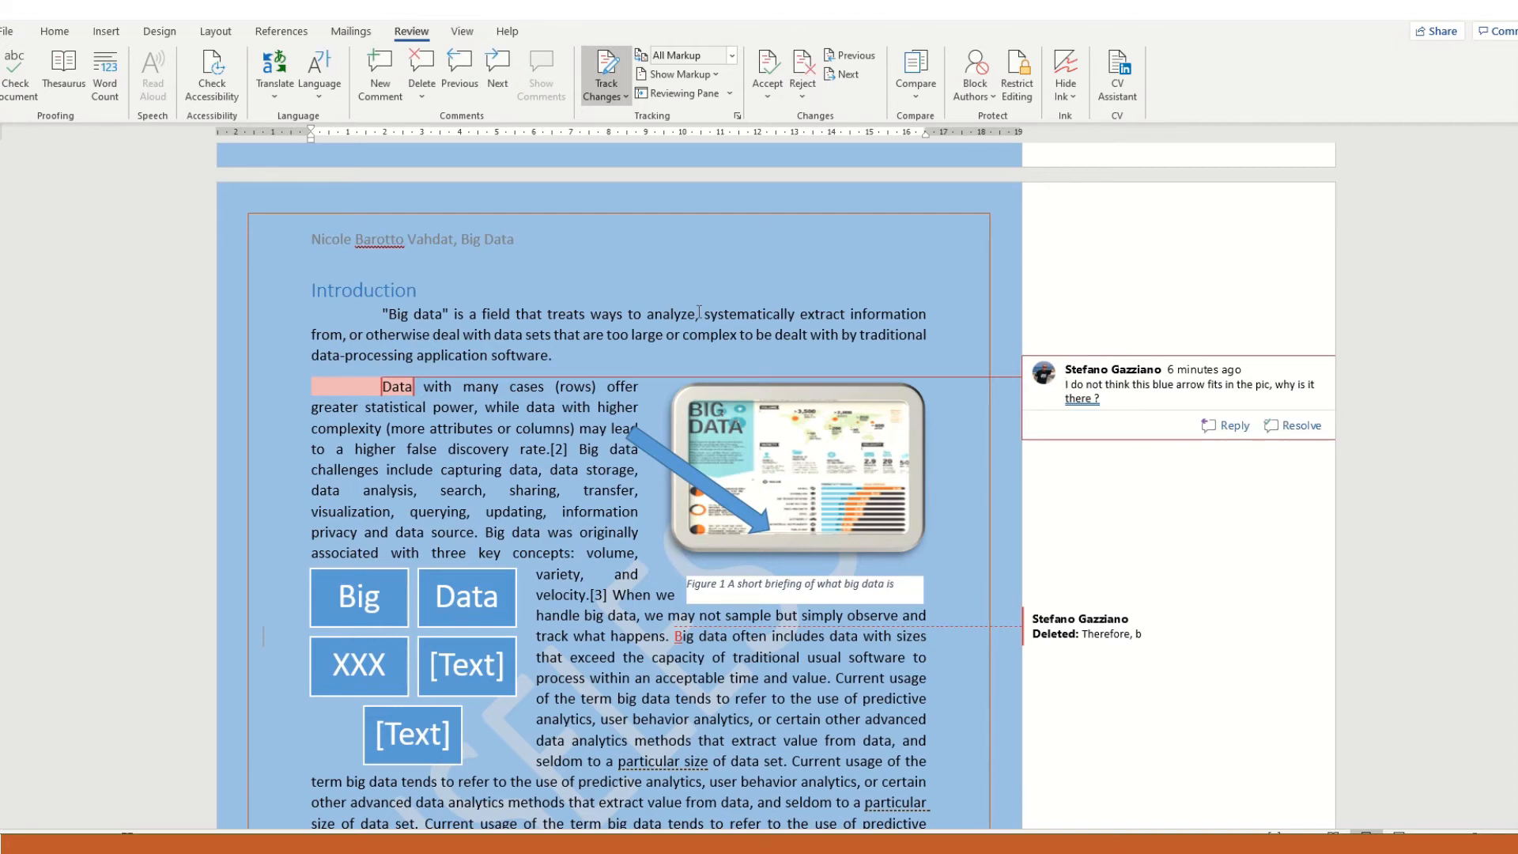
- Accept the tracked deletion of "Therefore, b" in the second paragraph
scroll(696, 311, "down", 3)
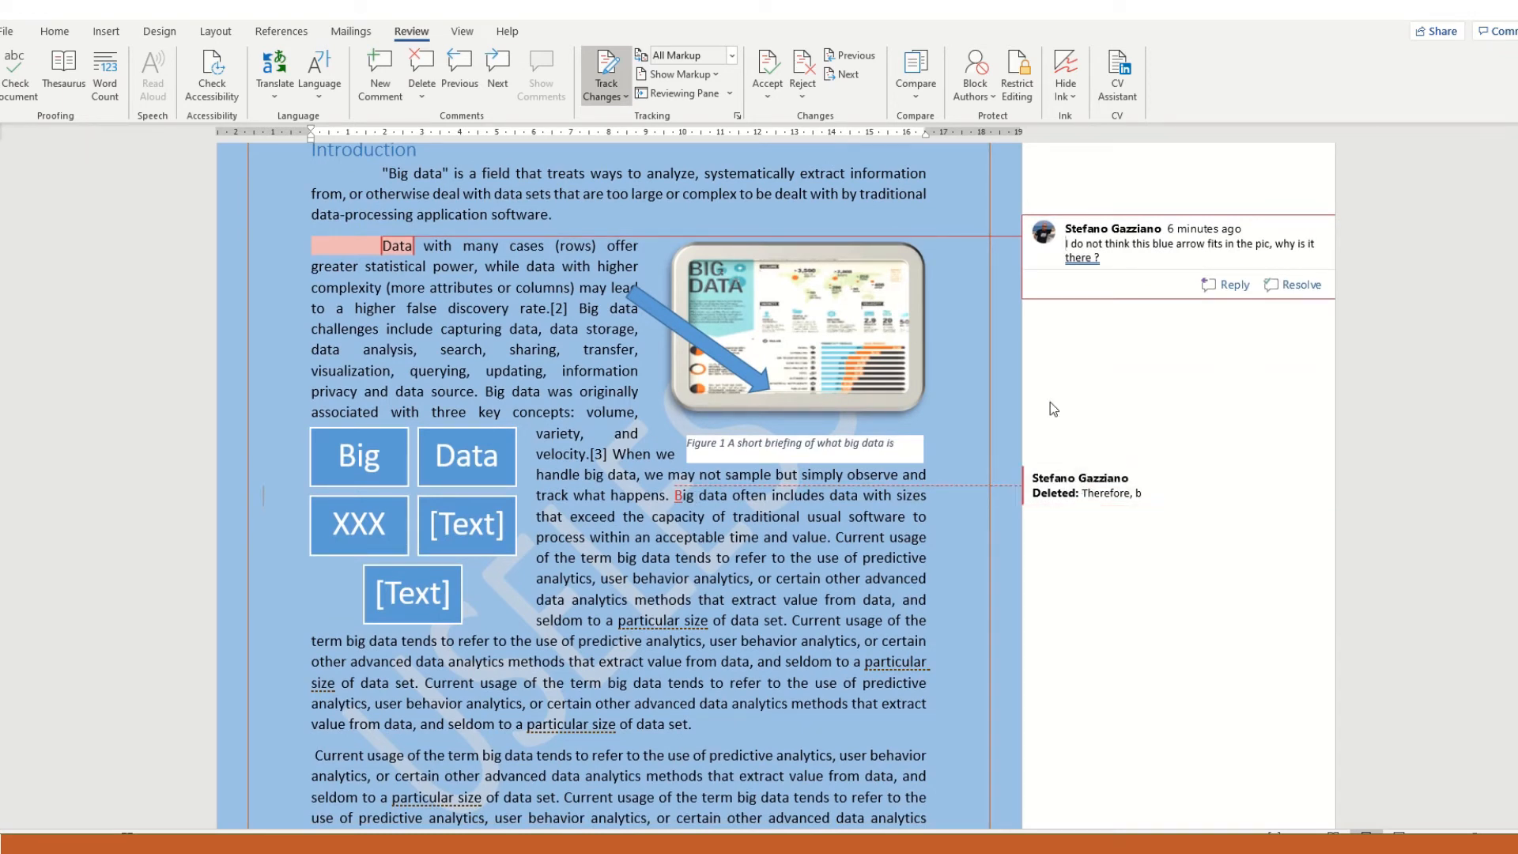
left_click(771, 77)
left_click(770, 77)
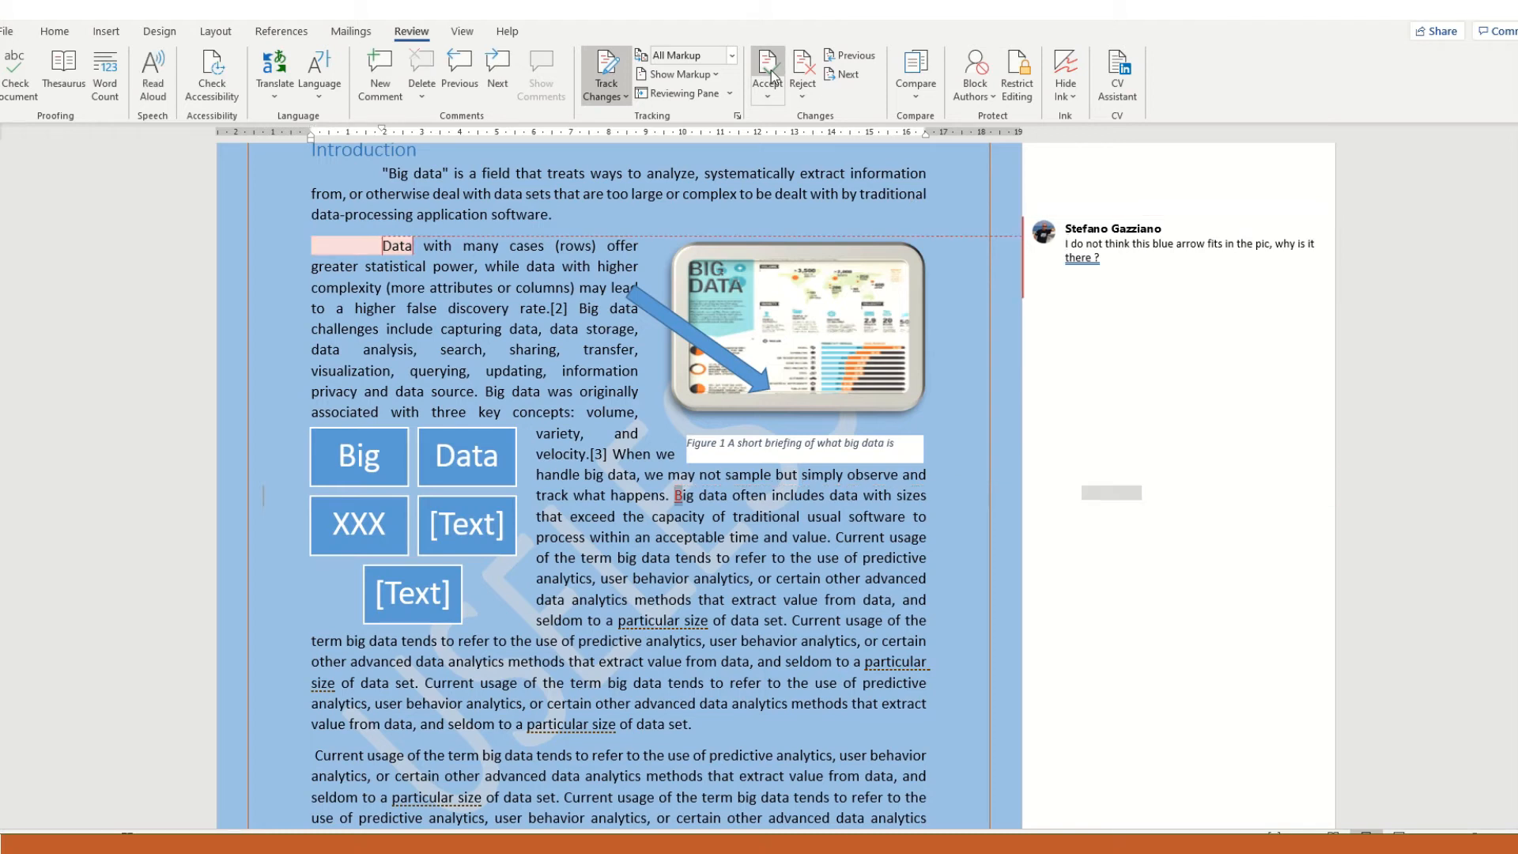
left_click(803, 558)
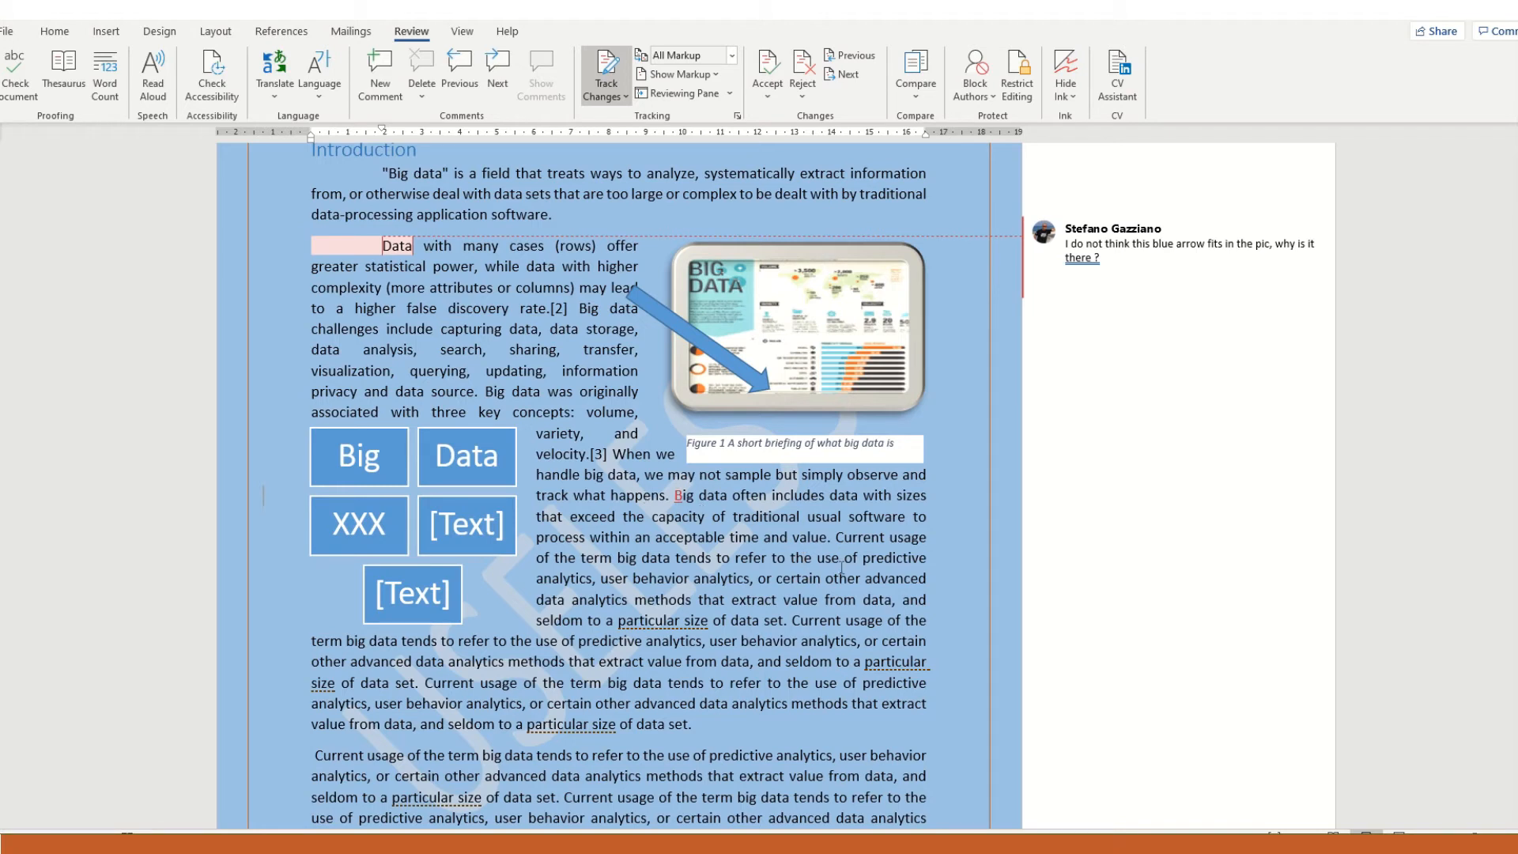
- Examine the available options for accepting and rejecting tracked changes
left_click(768, 98)
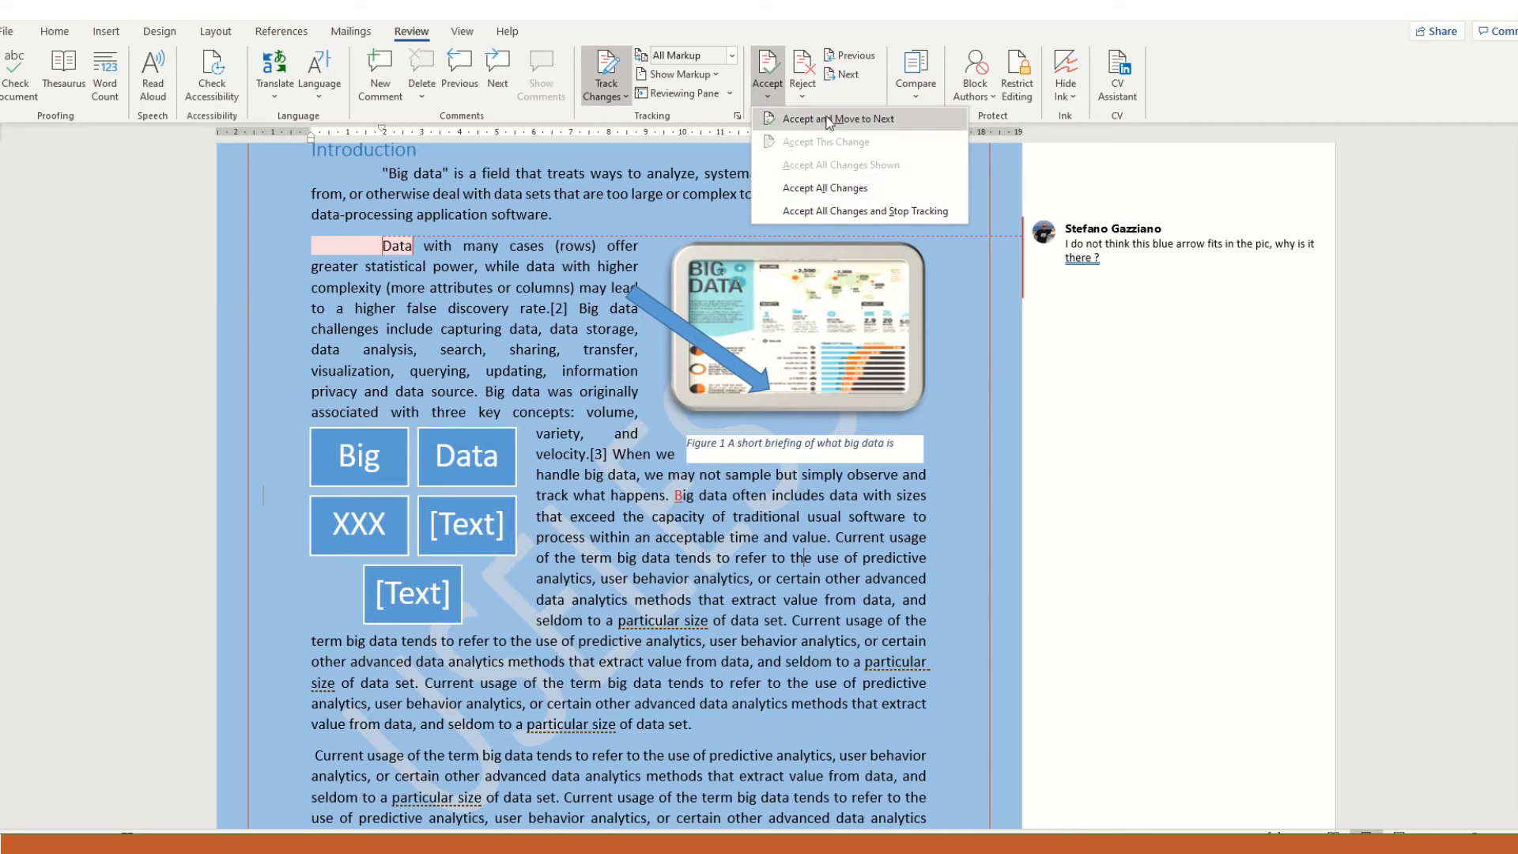
left_click(804, 95)
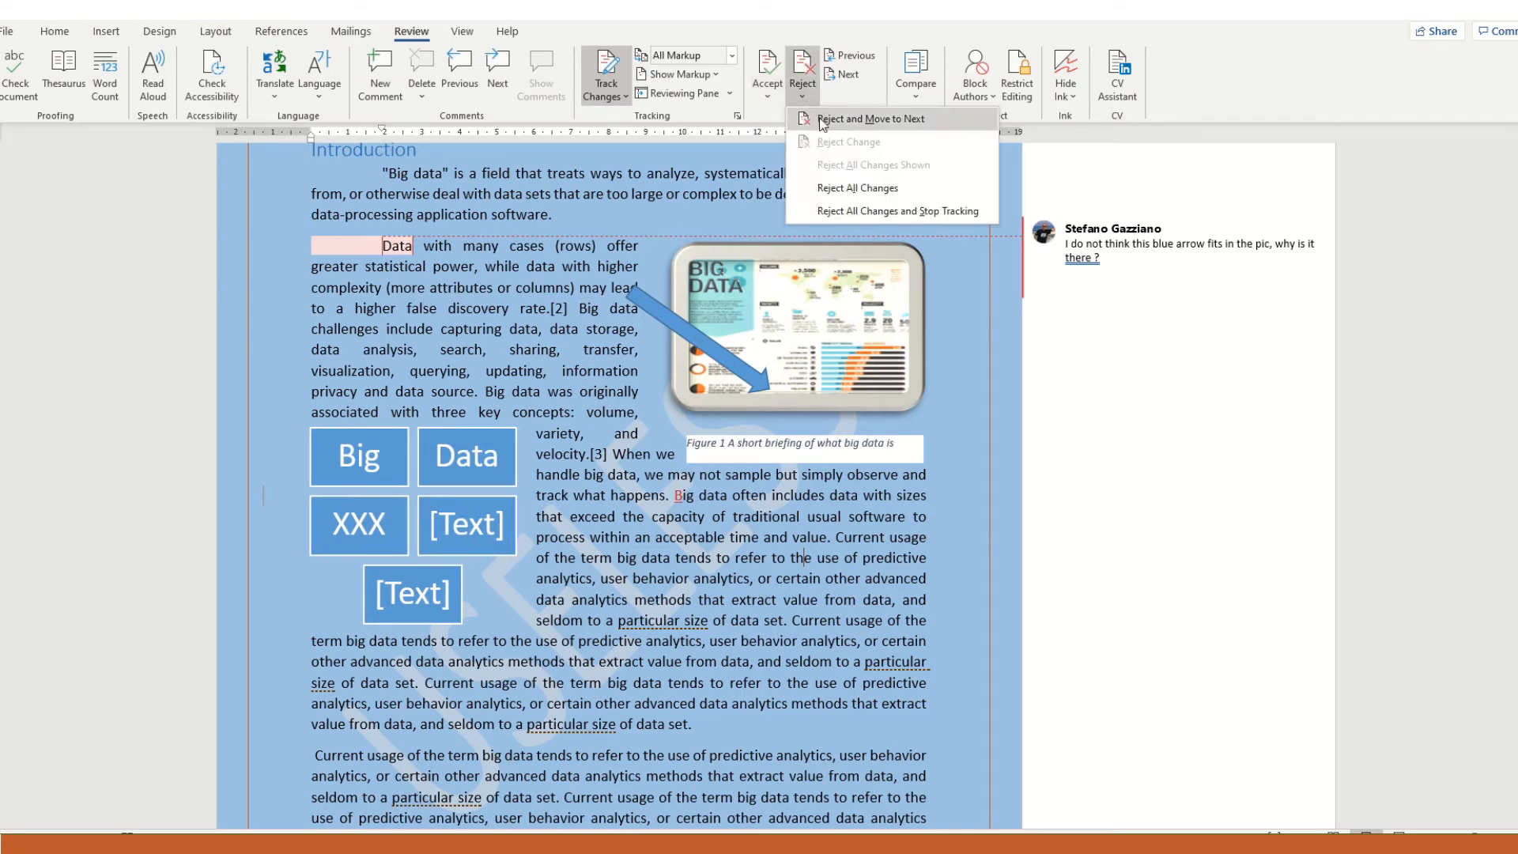